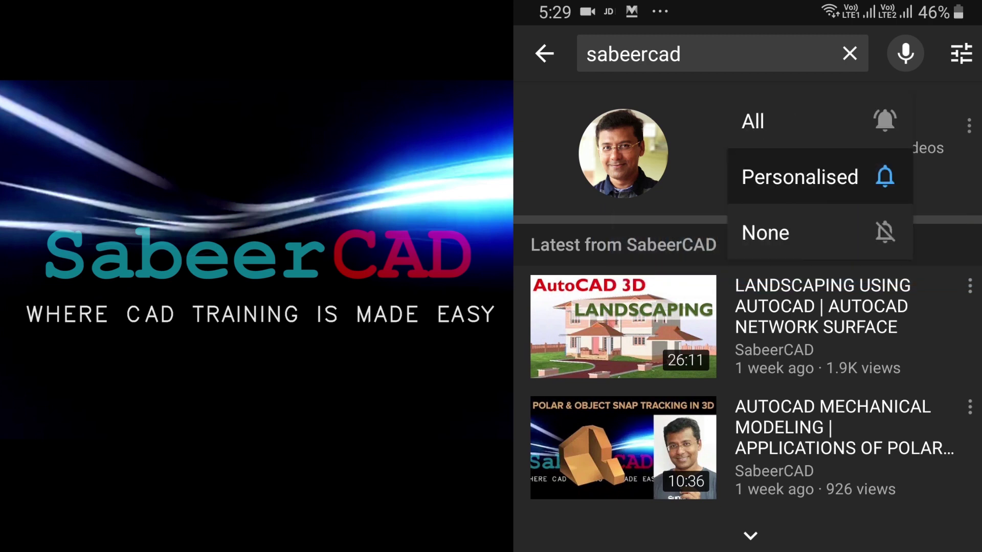
- Select the staircase's bottom line and all similar objects, then erase them
{"action": "left_click", "coordinate": [752, 122]}
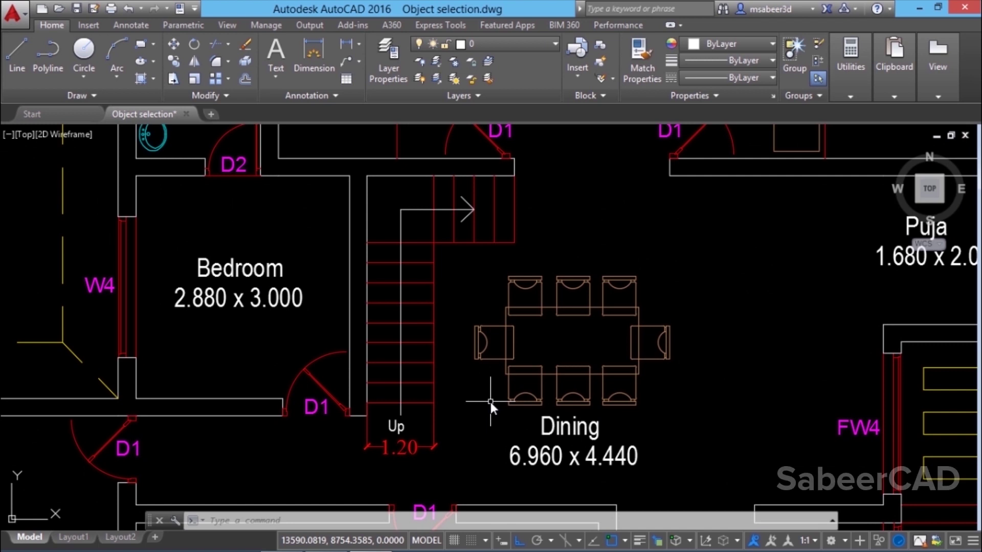
{"action": "key", "text": "Escape"}
{"action": "left_click", "coordinate": [417, 403]}
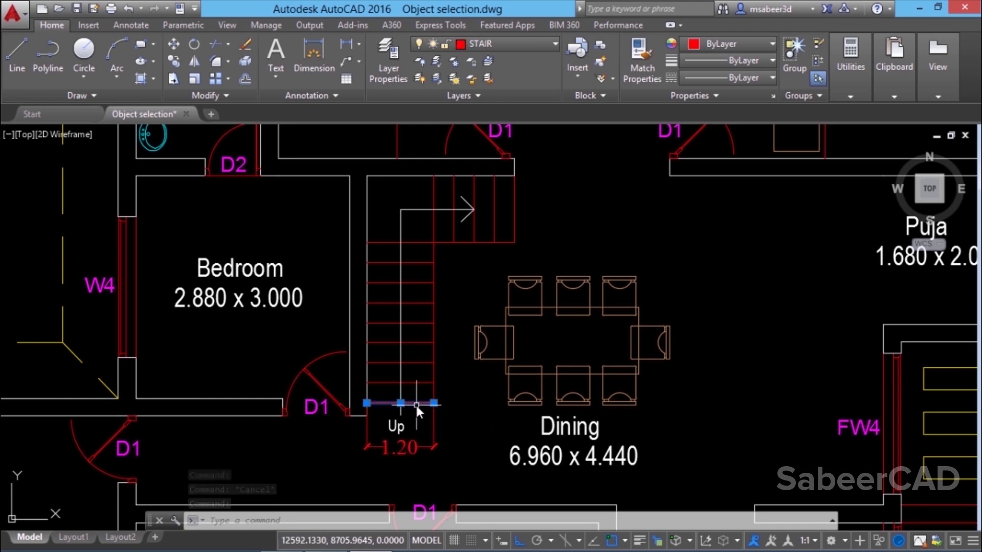
{"action": "right_click", "coordinate": [417, 406]}
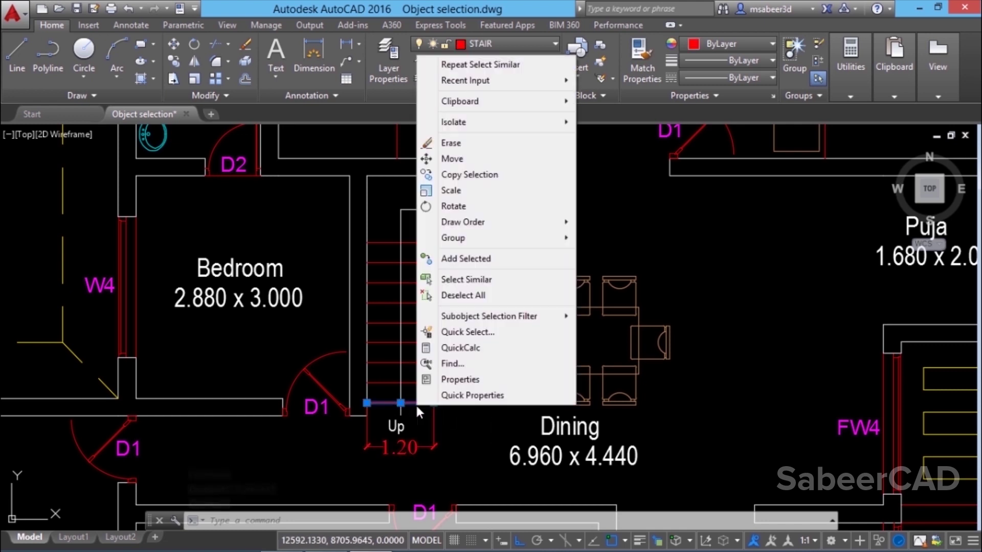
{"action": "left_click", "coordinate": [474, 280]}
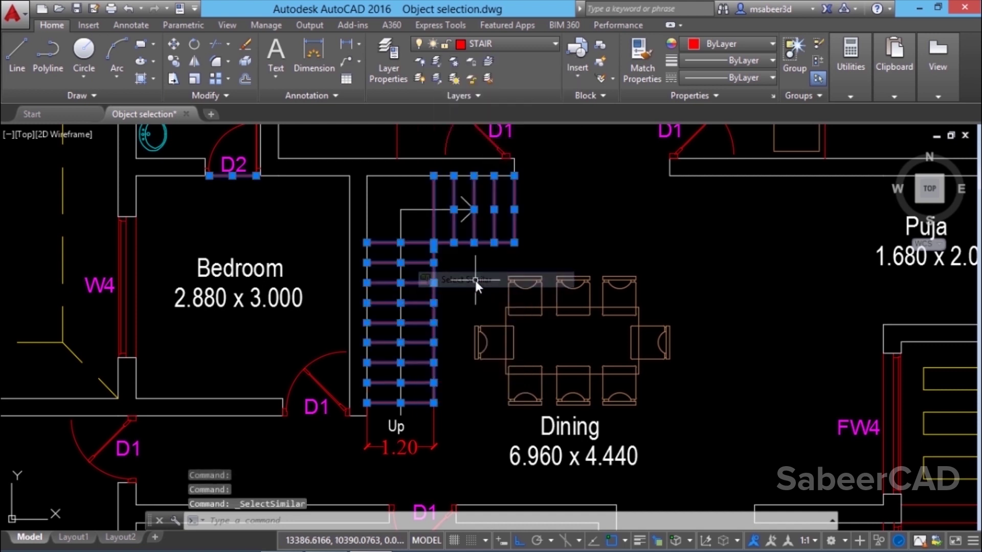
{"action": "scroll", "coordinate": [402, 372], "scroll_direction": "down", "scroll_amount": 2}
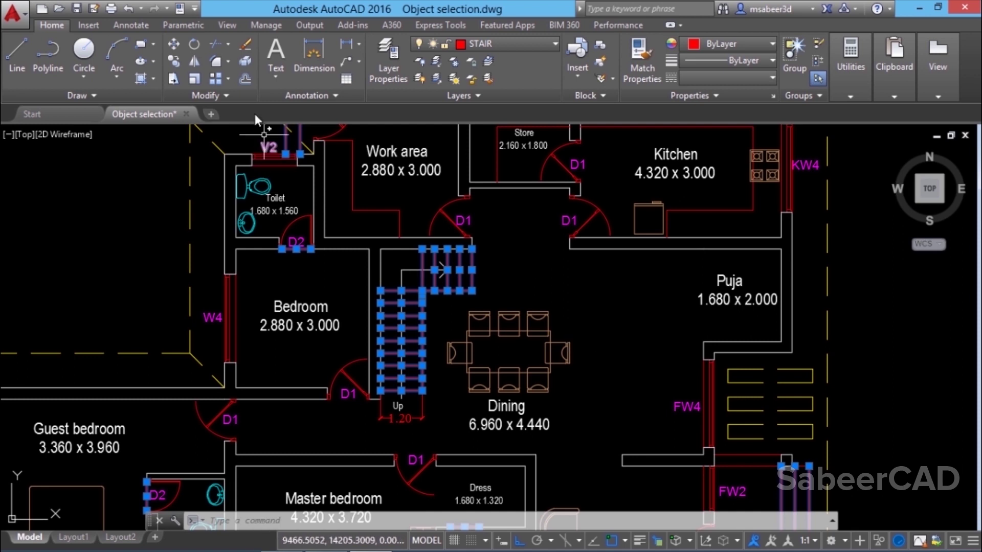
{"action": "left_click", "coordinate": [246, 46]}
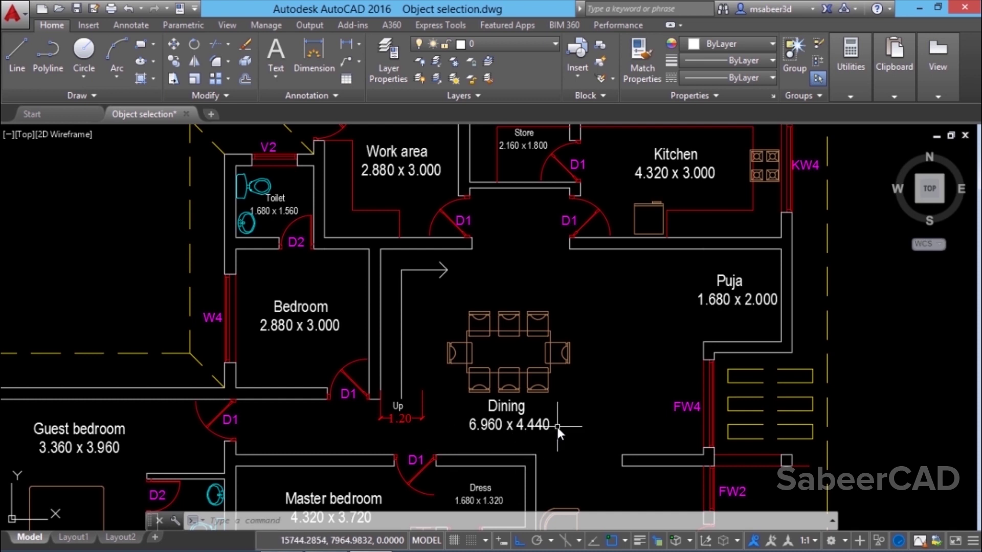
- Undo the erase so the staircase is restored
{"action": "left_click", "coordinate": [491, 456]}
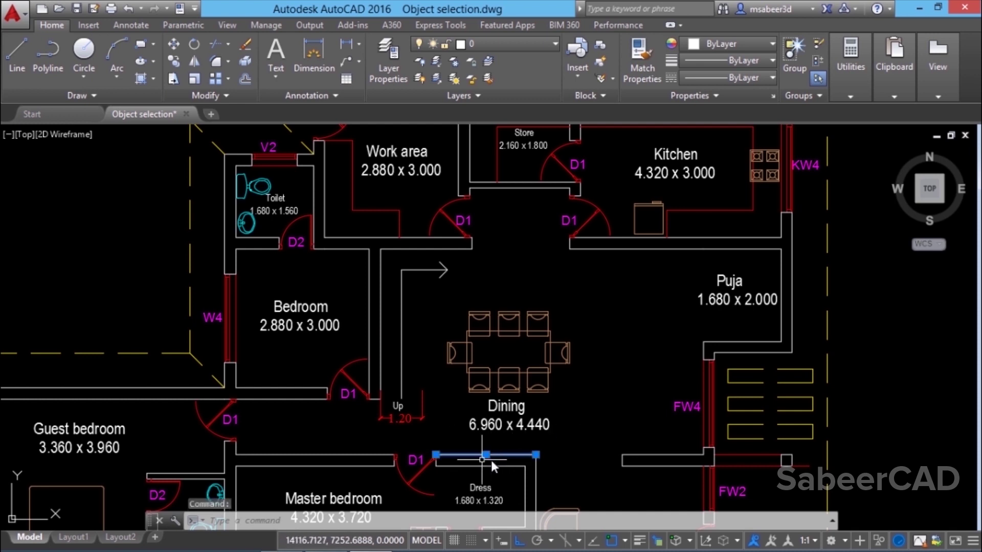
{"action": "key", "text": "Escape"}
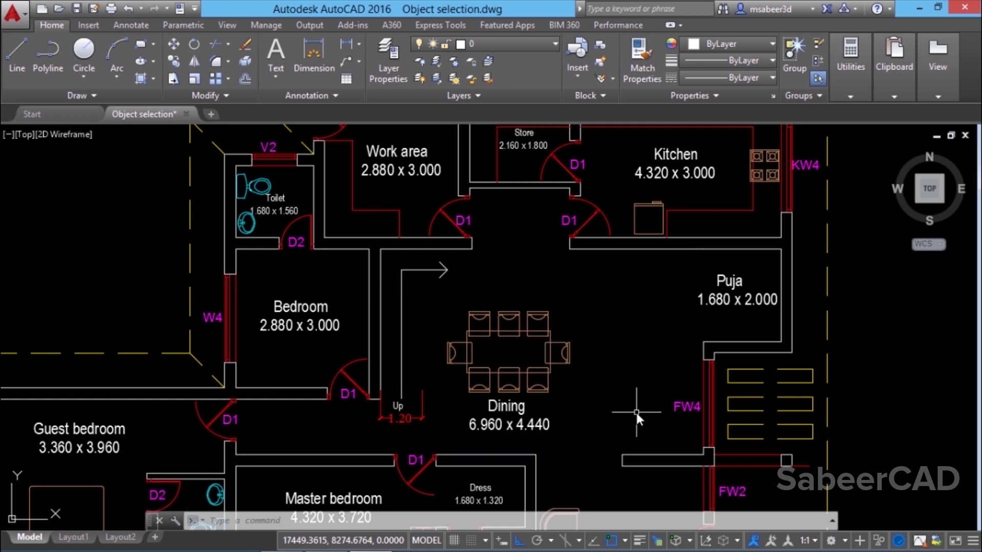
{"action": "type", "text": "u"}
{"action": "key", "text": "Return"}
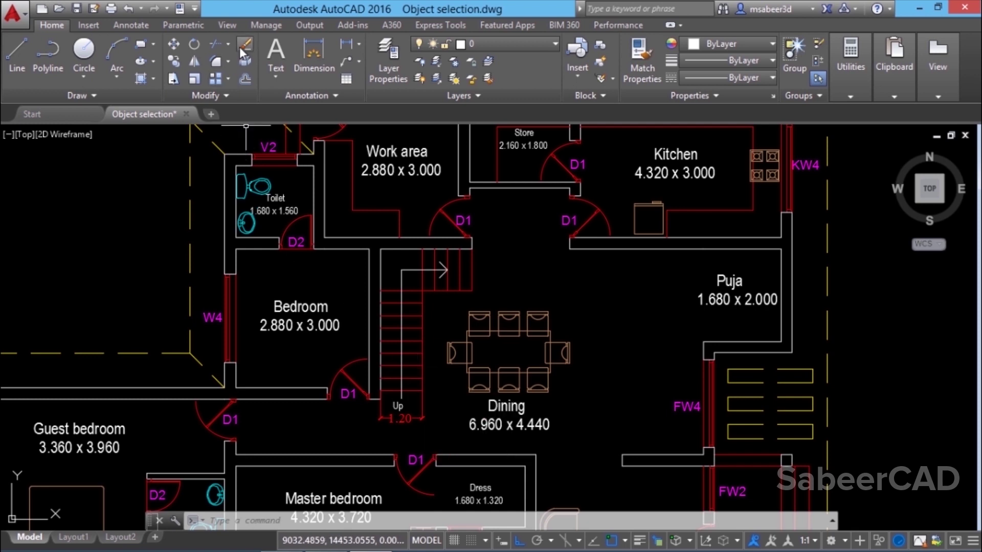
- Erase the dining table and chairs with a window, then undo to bring them back
{"action": "left_click", "coordinate": [630, 399]}
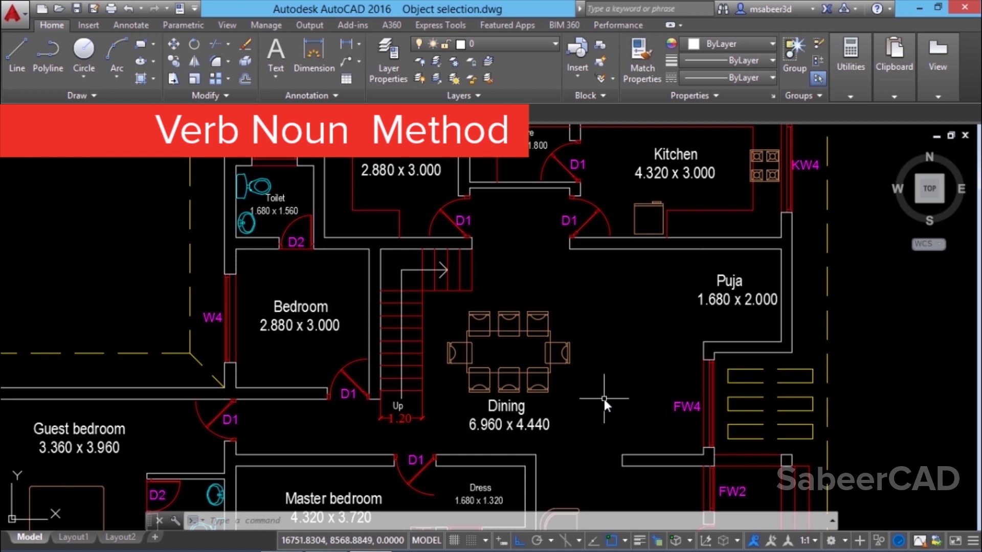
{"action": "left_click", "coordinate": [245, 45]}
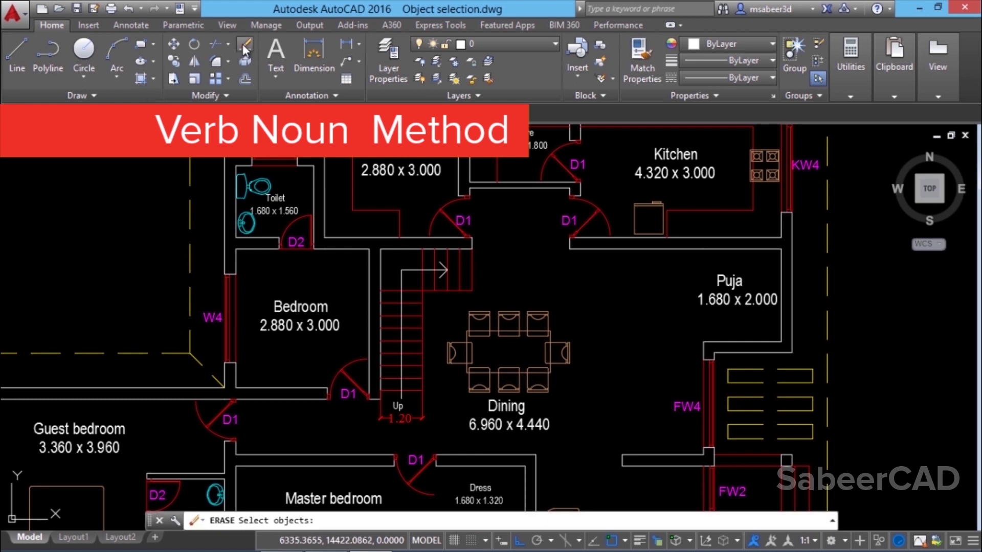
{"action": "left_click", "coordinate": [437, 301]}
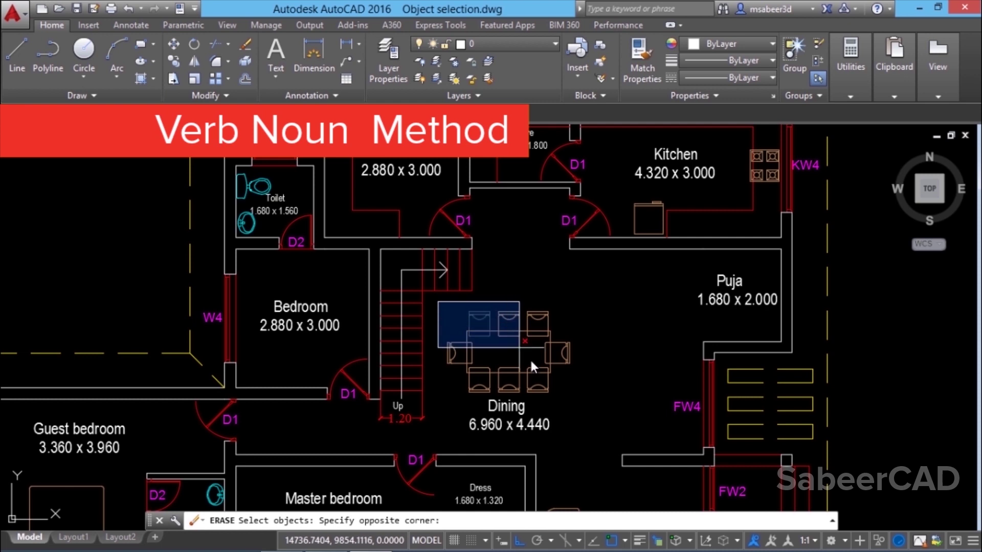
{"action": "left_click", "coordinate": [580, 401]}
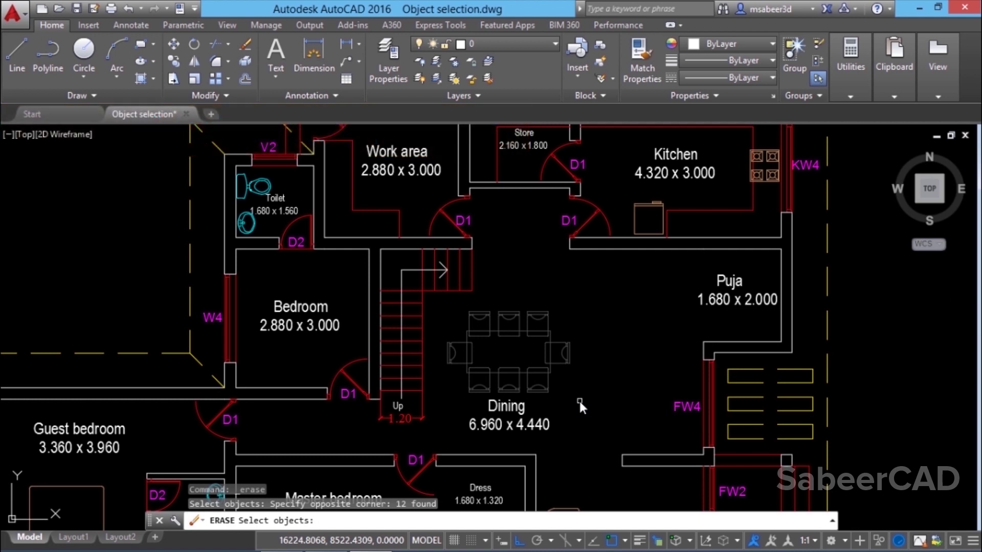
{"action": "key", "text": "Return"}
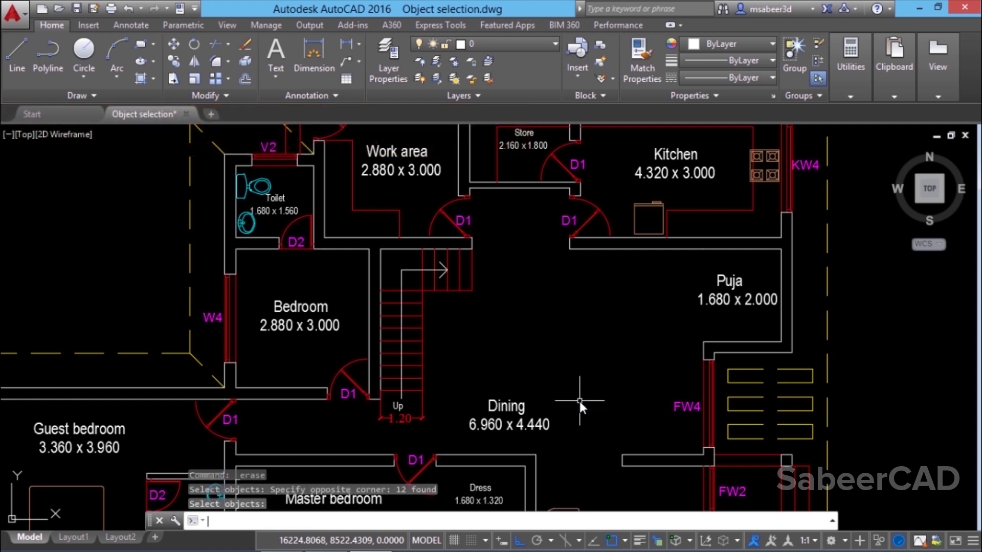
{"action": "type", "text": "u"}
{"action": "key", "text": "Return"}
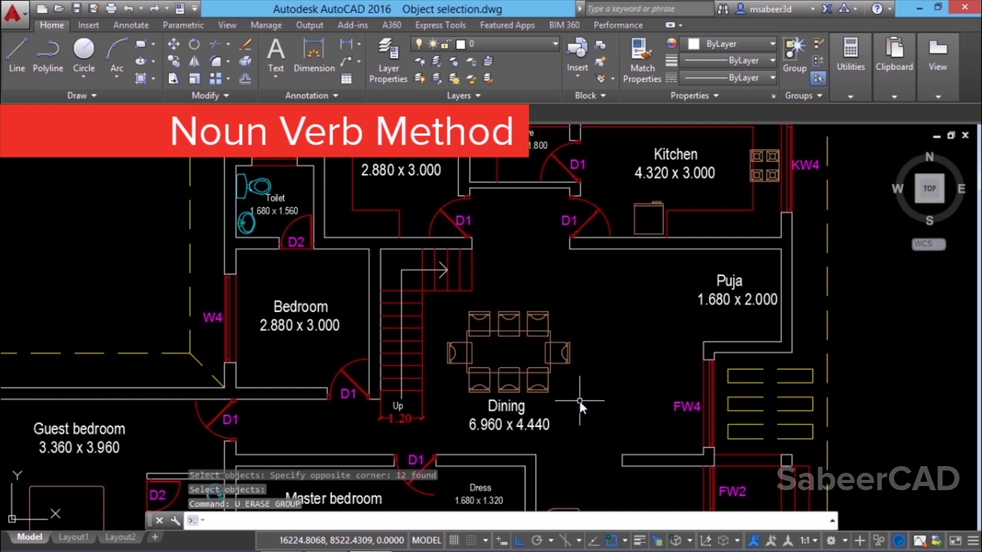
- Window-select the dining table and chairs and erase them for good
{"action": "left_click", "coordinate": [436, 302]}
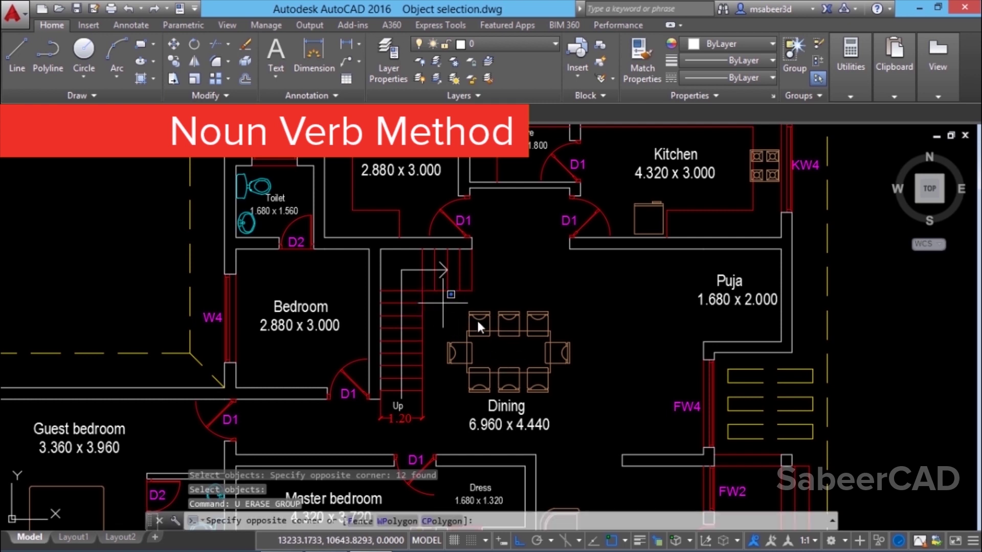
{"action": "left_click", "coordinate": [585, 398]}
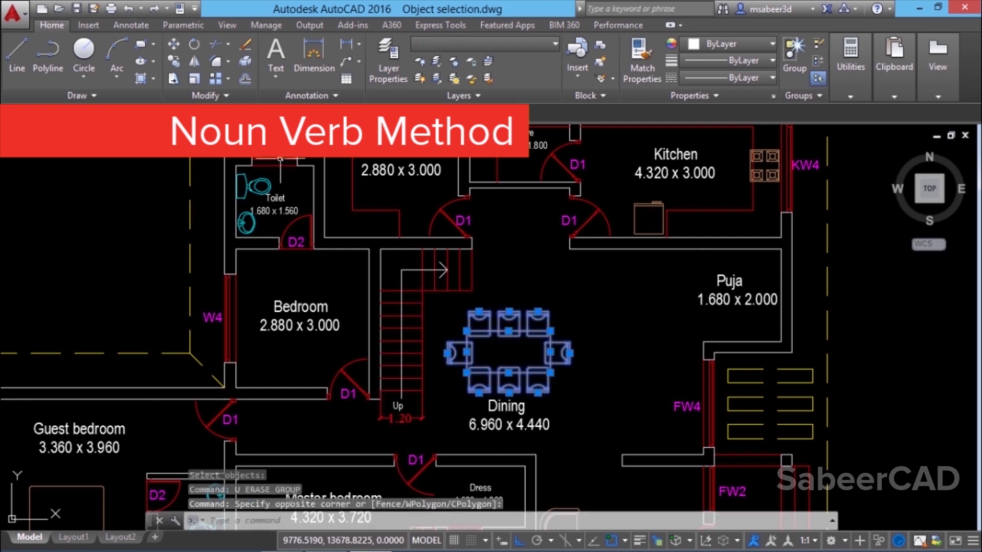
{"action": "left_click", "coordinate": [245, 43]}
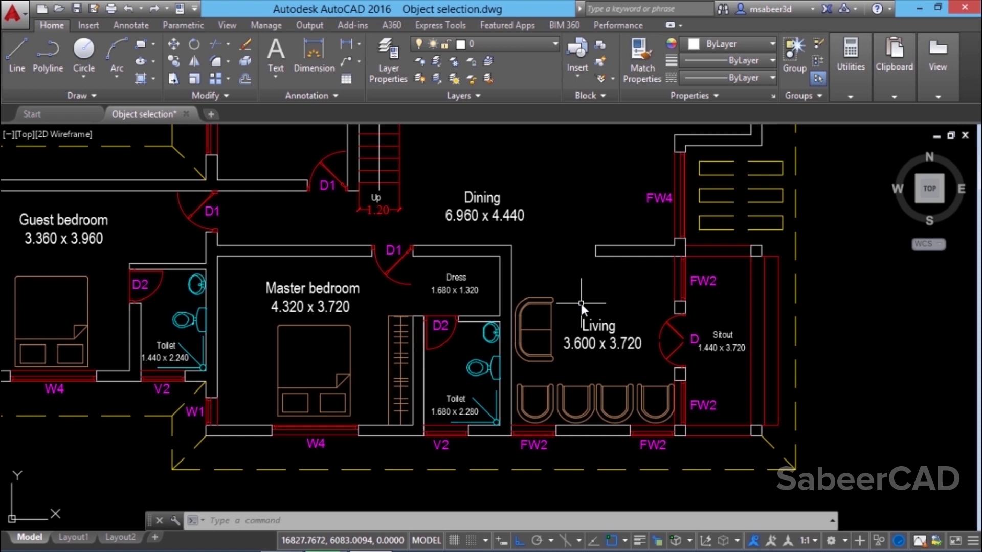
- Create a group named CHAIRS from the windowed Living room sofa, chairs and label, then deselect it
{"action": "left_click", "coordinate": [558, 273]}
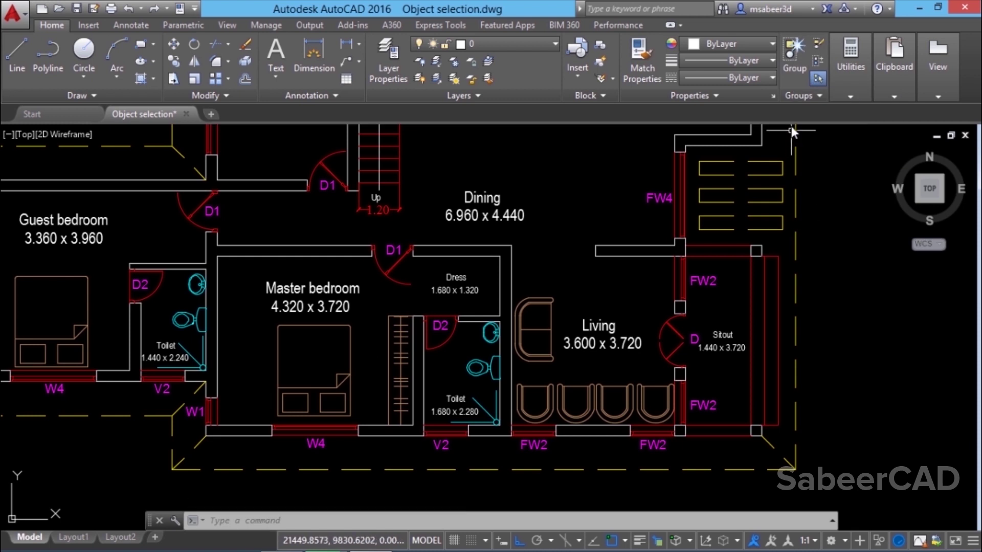
{"action": "left_click", "coordinate": [793, 56]}
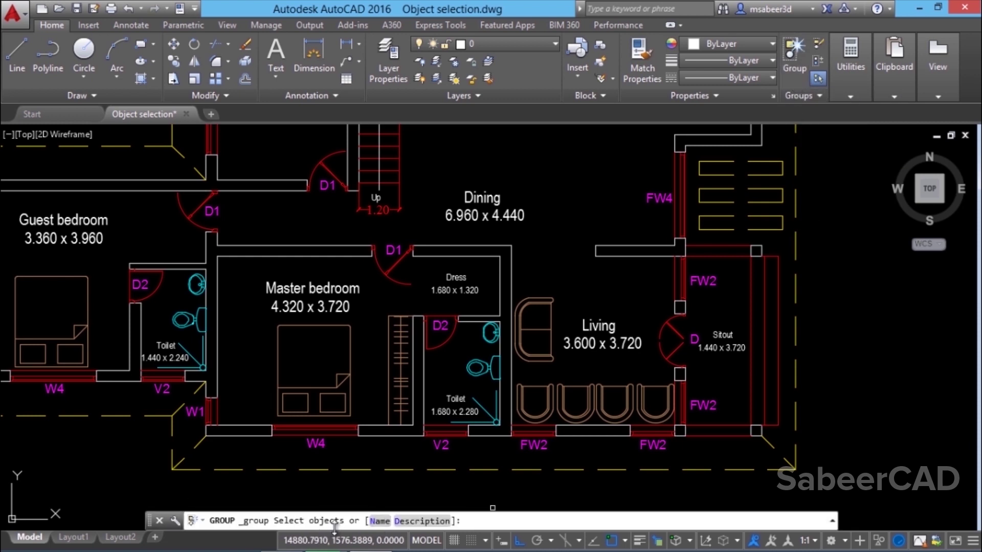
{"action": "left_click", "coordinate": [380, 521]}
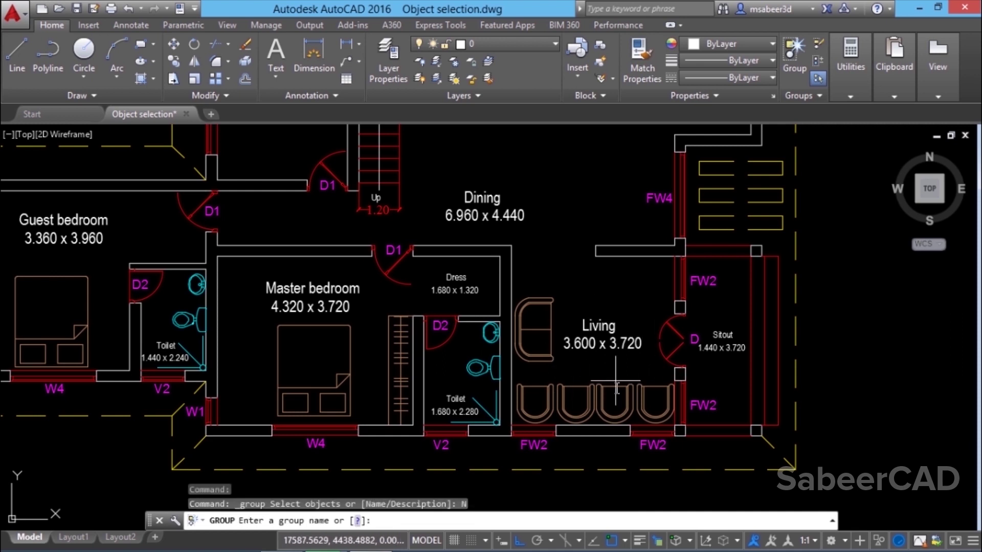
{"action": "type", "text": "CHAIRS"}
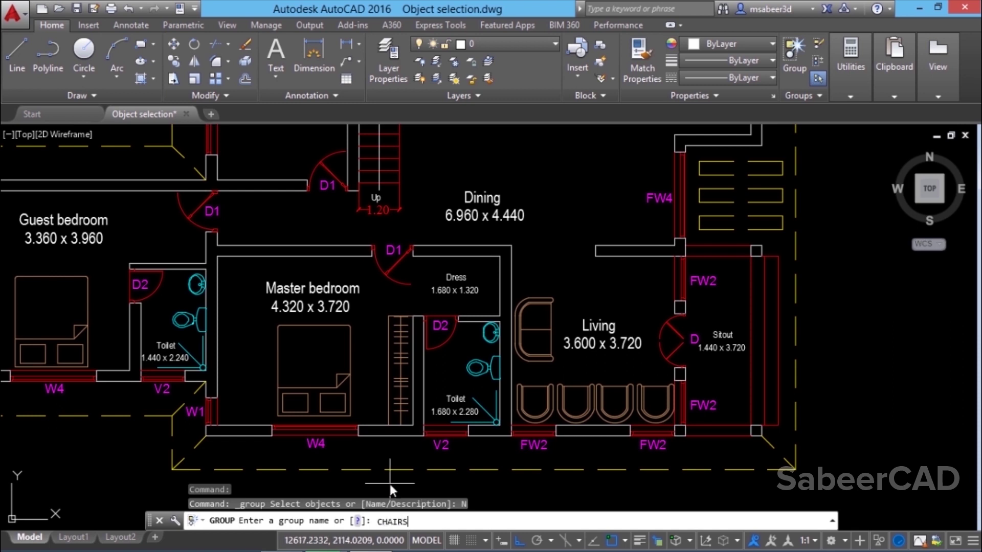
{"action": "key", "text": "Return"}
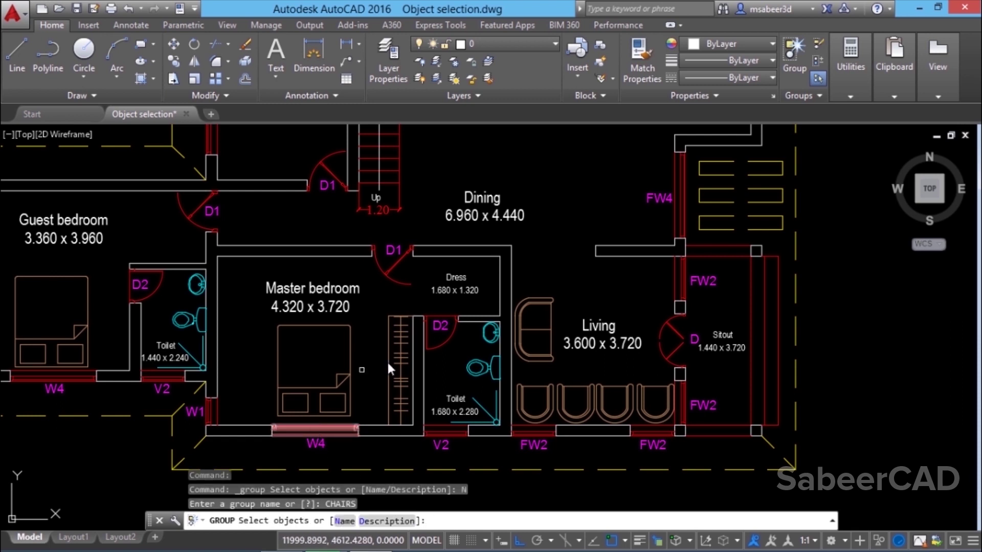
{"action": "left_click", "coordinate": [502, 279]}
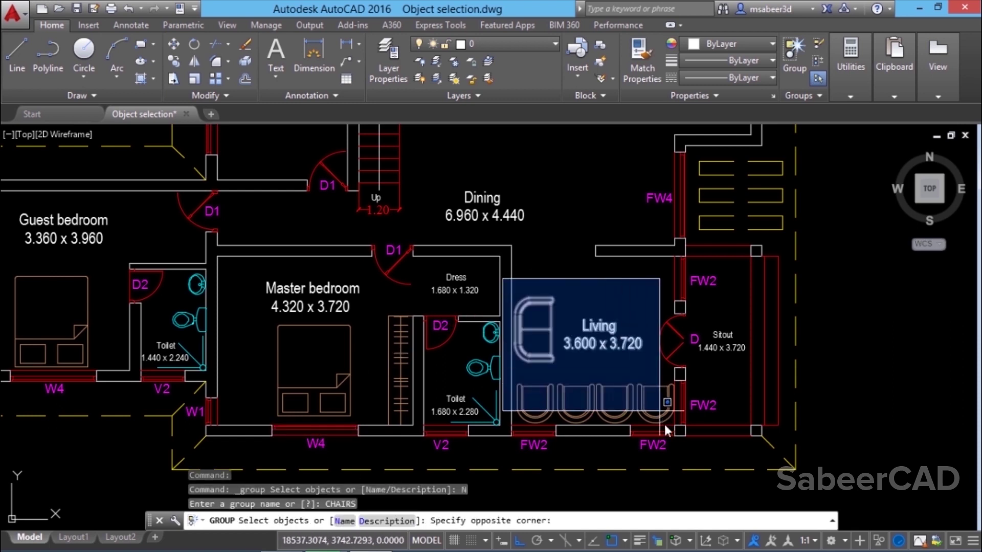
{"action": "left_click", "coordinate": [677, 431]}
{"action": "key", "text": "Return"}
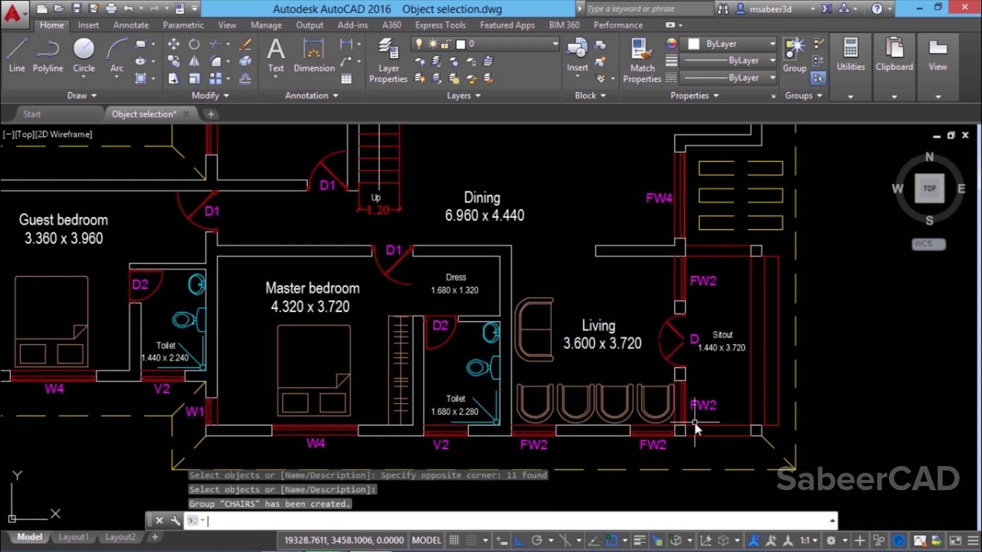
{"action": "left_click", "coordinate": [535, 355]}
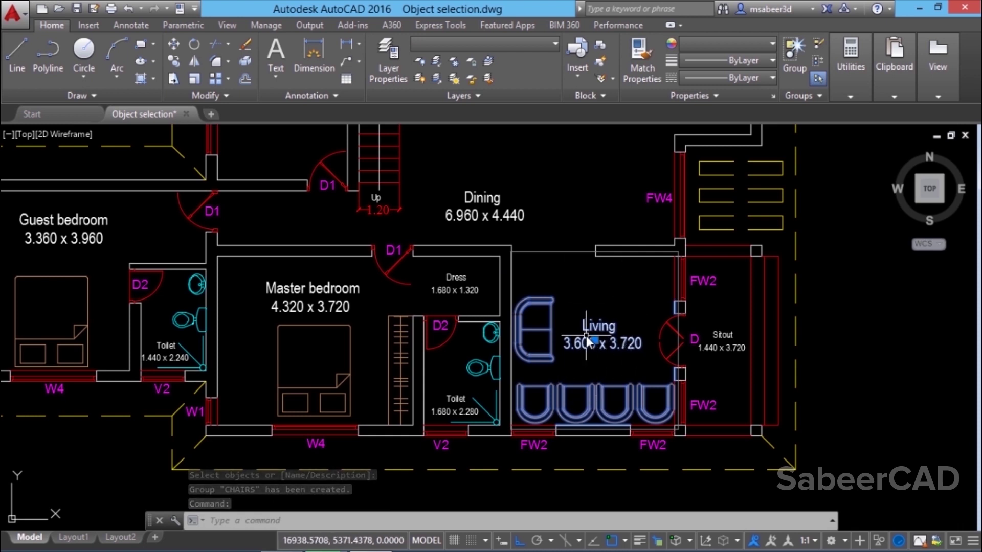
{"action": "key", "text": "Escape"}
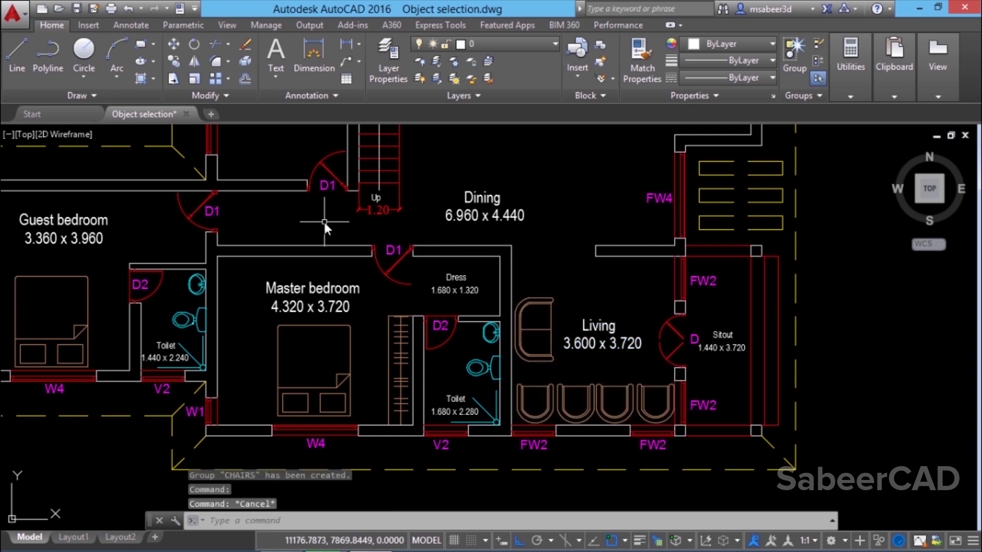
{"action": "left_click", "coordinate": [174, 65]}
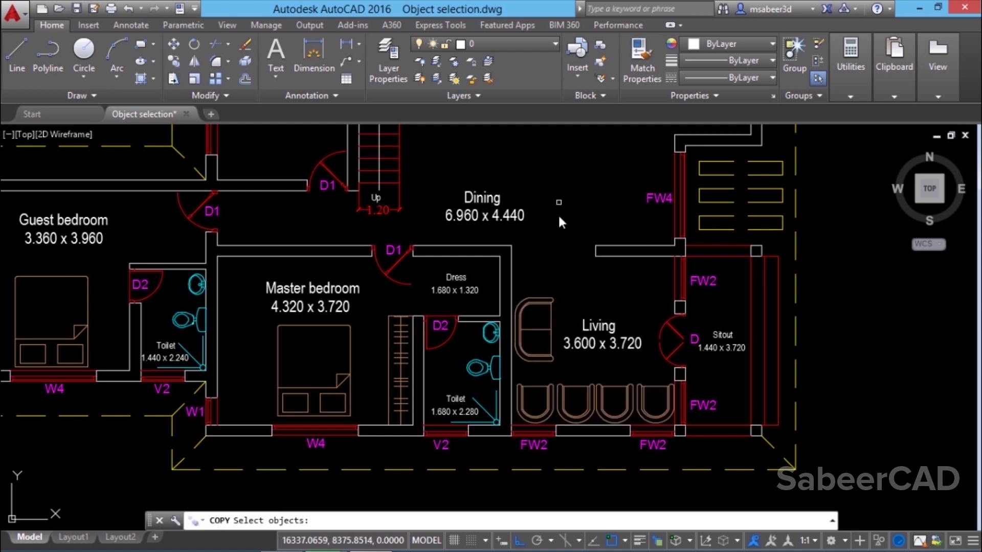
{"action": "left_click", "coordinate": [586, 343]}
{"action": "key", "text": "Return"}
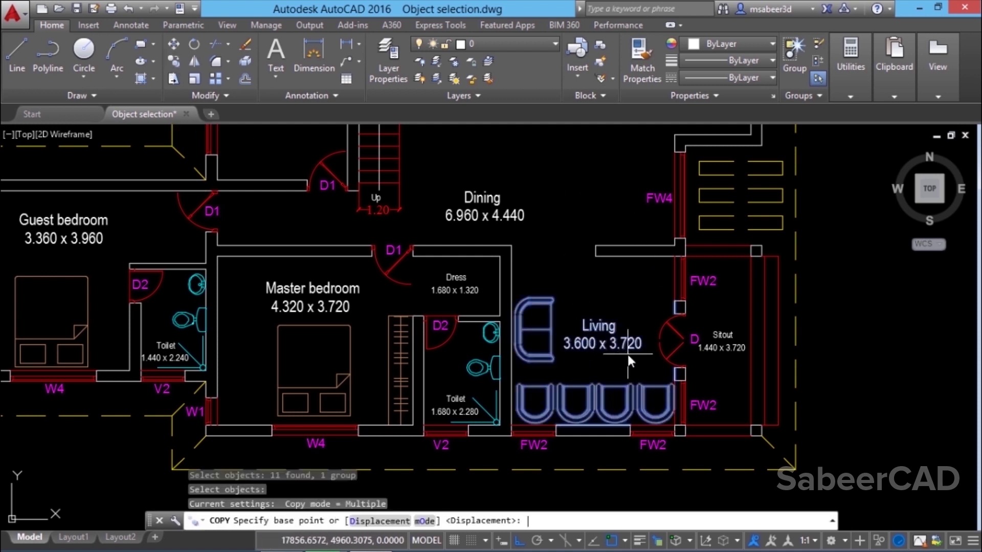
{"action": "left_click", "coordinate": [532, 369]}
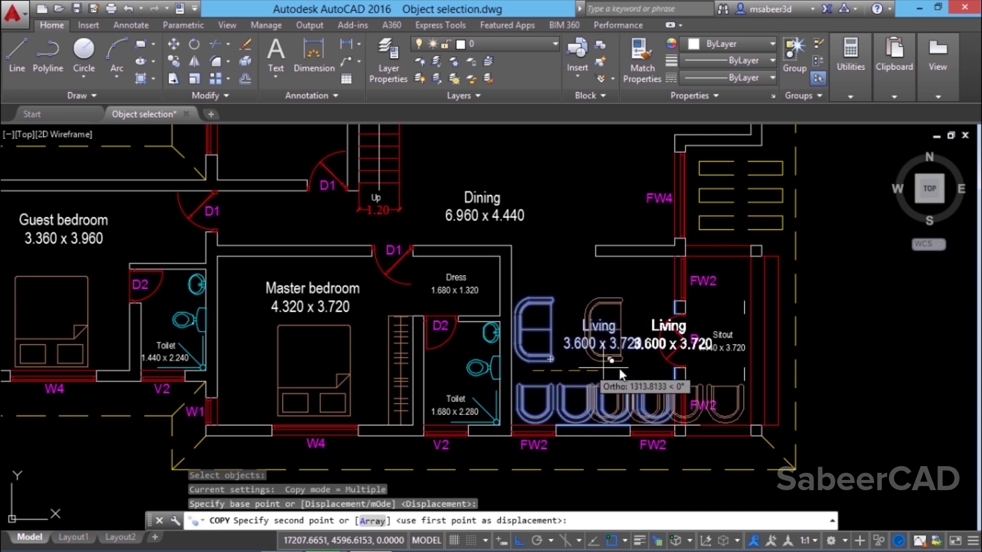
{"action": "left_click", "coordinate": [830, 368]}
{"action": "key", "text": "Escape"}
{"action": "middle_click_drag", "start_coordinate": [907, 465], "coordinate": [826, 465]}
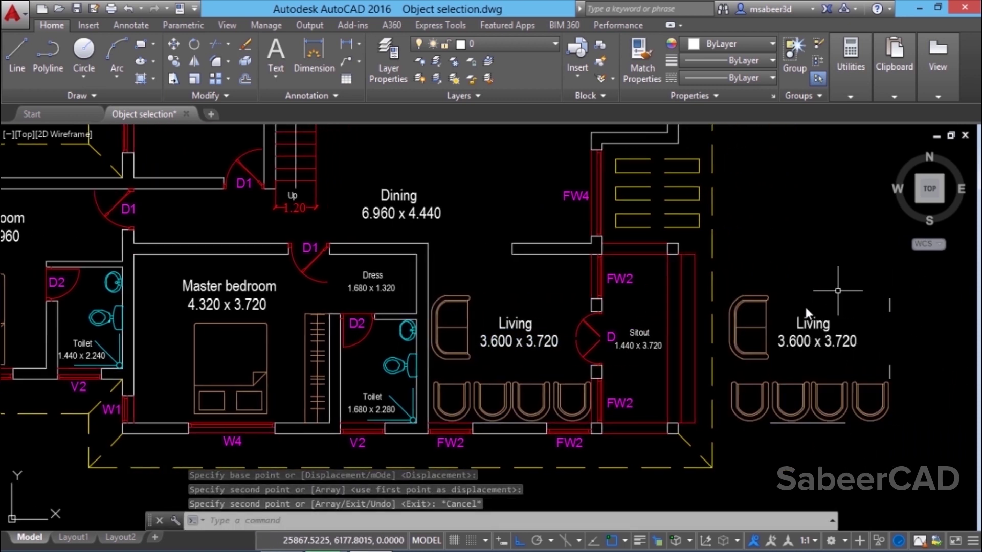
{"action": "left_click", "coordinate": [895, 432]}
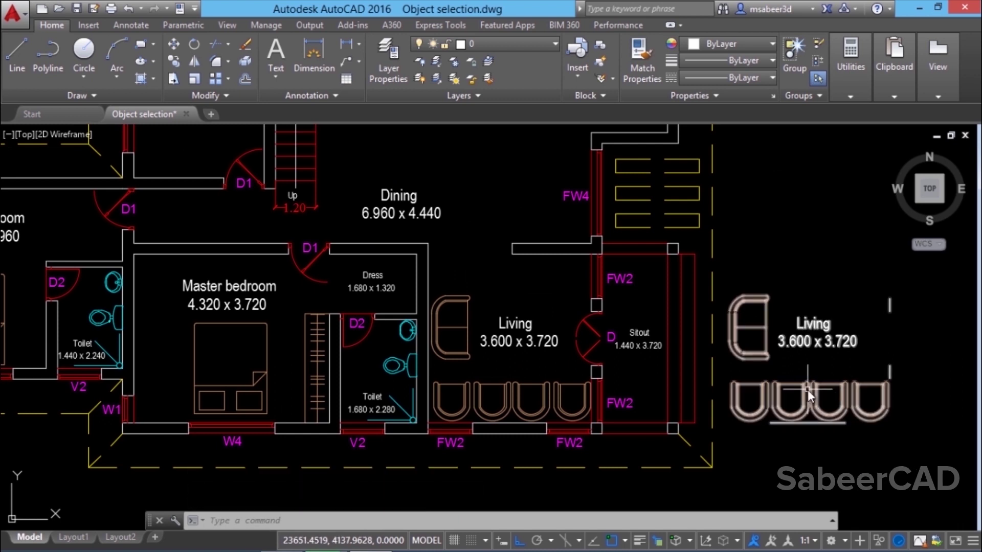
{"action": "left_click", "coordinate": [725, 249]}
{"action": "key", "text": "e"}
{"action": "key", "text": "Return"}
{"action": "left_click", "coordinate": [530, 385]}
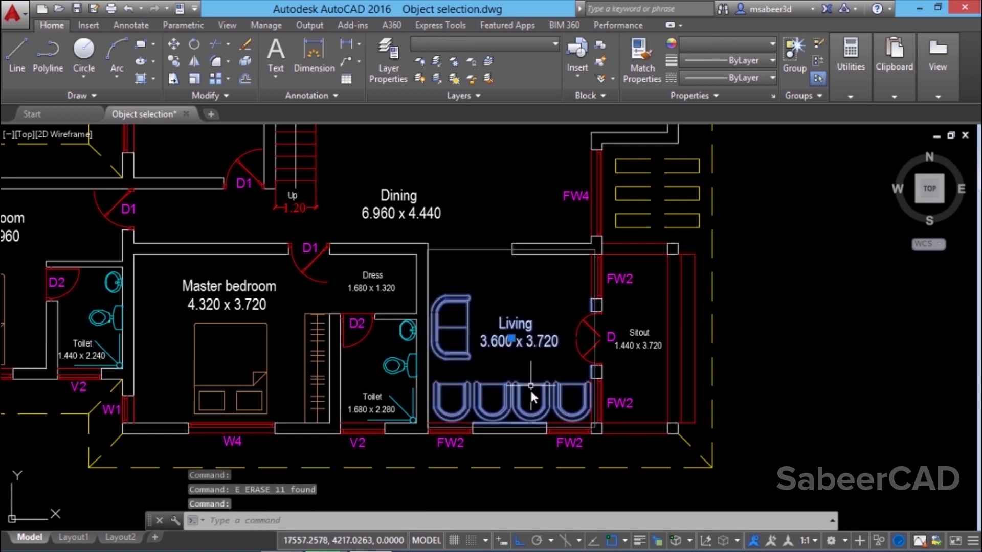
- Edit the CHAIRS group and remove two individual wall pieces from it
{"action": "left_click", "coordinate": [815, 60]}
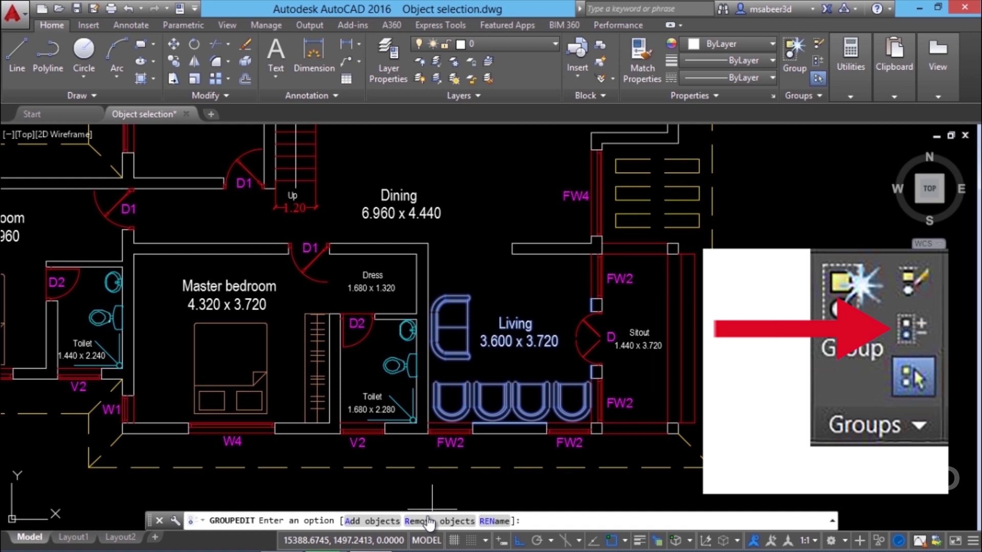
{"action": "left_click", "coordinate": [429, 521]}
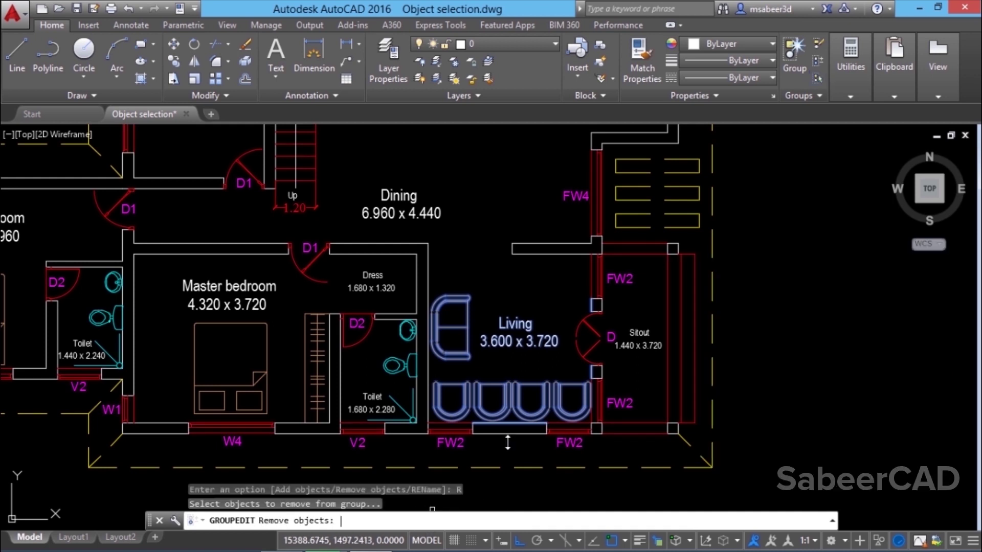
{"action": "left_click", "coordinate": [528, 327]}
{"action": "left_click", "coordinate": [522, 341]}
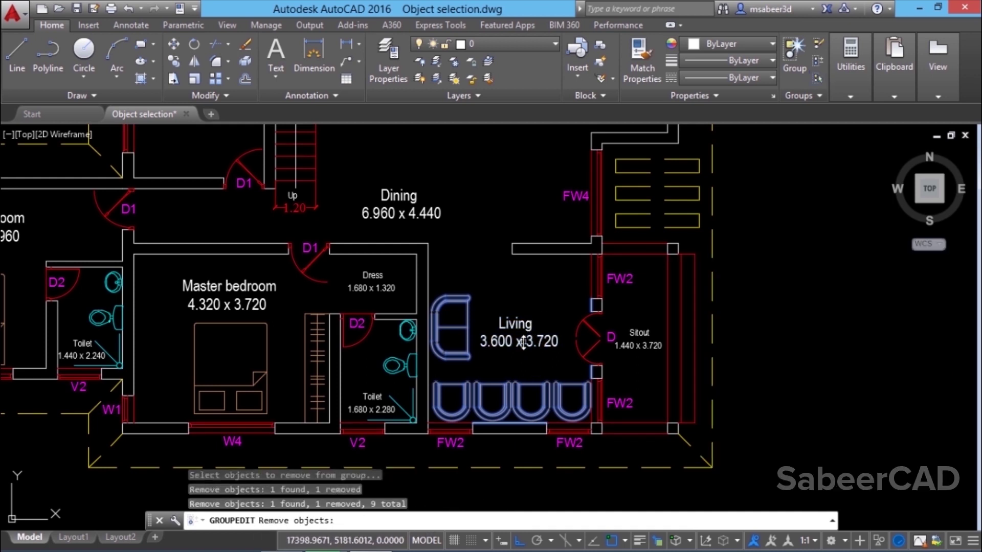
- Window out the lower wall pieces and right wall box, leaving 7 objects, then clear the selection
{"action": "scroll", "coordinate": [457, 434], "scroll_direction": "up", "scroll_amount": 4}
{"action": "left_click", "coordinate": [482, 395]}
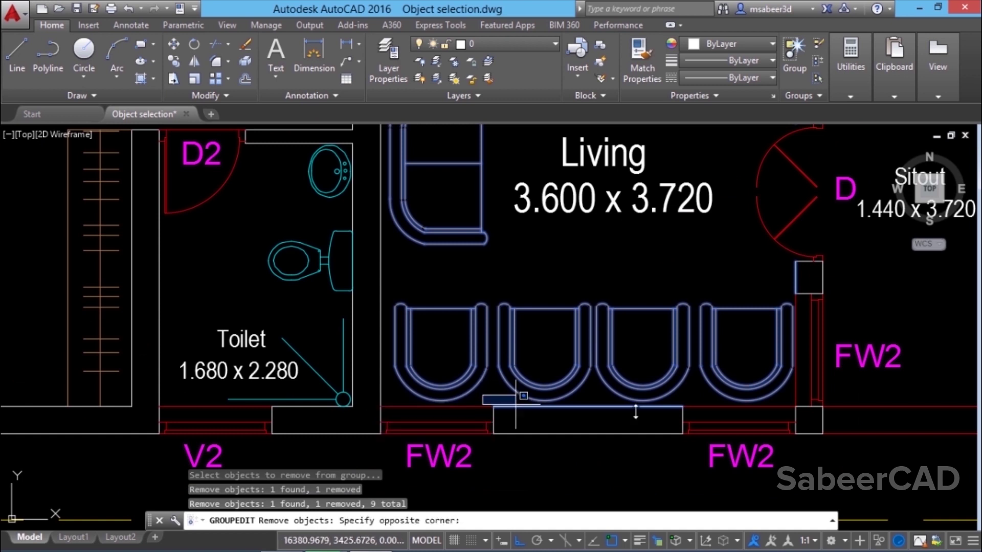
{"action": "left_click", "coordinate": [737, 446]}
{"action": "left_click", "coordinate": [779, 252]}
{"action": "left_click", "coordinate": [838, 439]}
{"action": "scroll", "coordinate": [368, 450], "scroll_direction": "down", "scroll_amount": 2}
{"action": "key", "text": "Escape"}
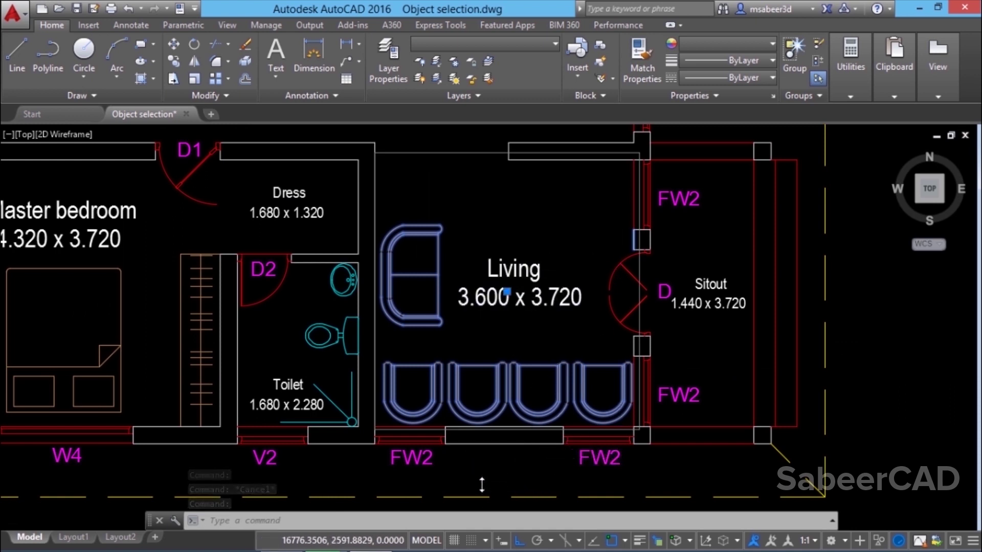
{"action": "scroll", "coordinate": [482, 483], "scroll_direction": "down", "scroll_amount": 2}
{"action": "key", "text": "Escape"}
{"action": "scroll", "coordinate": [470, 434], "scroll_direction": "up", "scroll_amount": 2}
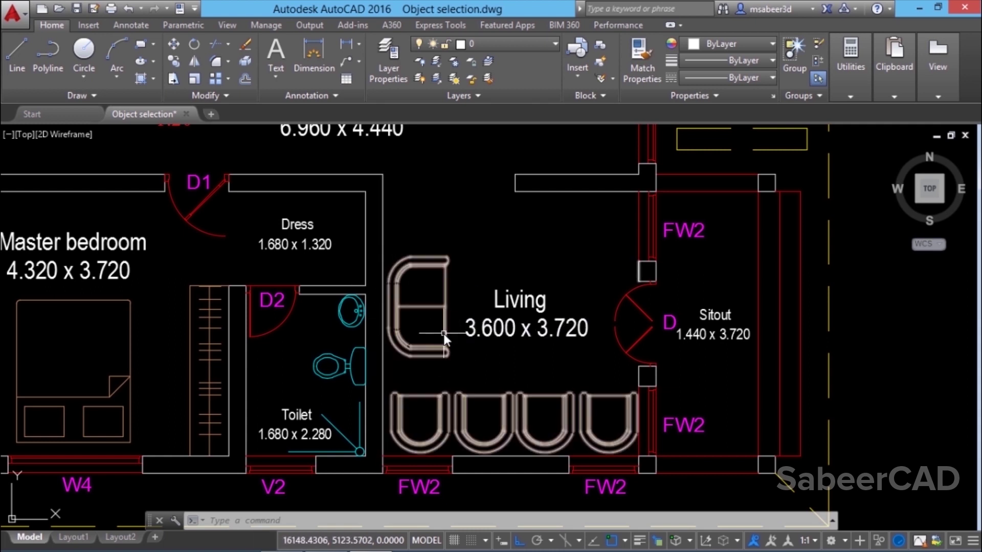
- Turn group selection off and pick the sofa and a chair individually
{"action": "left_click", "coordinate": [411, 306]}
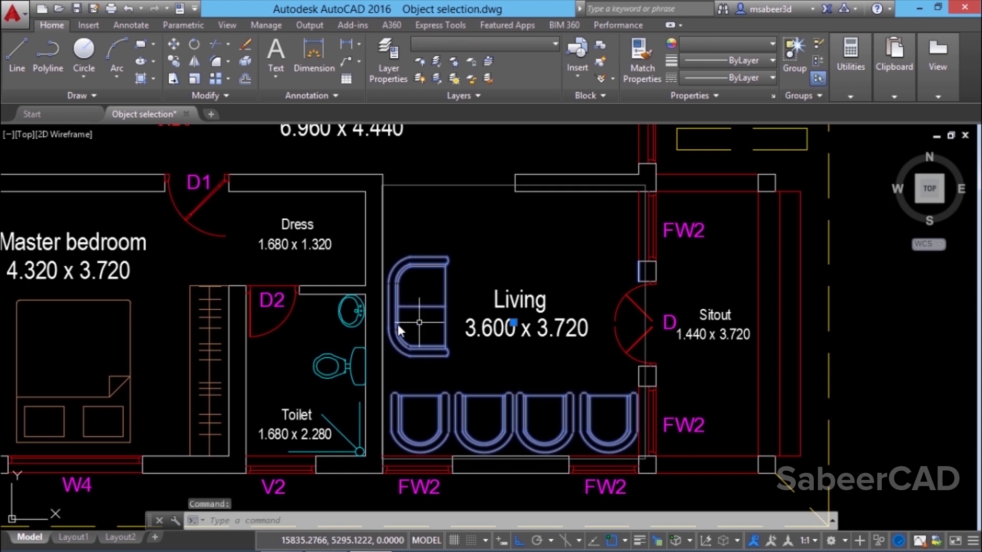
{"action": "key", "text": "Escape"}
{"action": "key", "text": "Escape"}
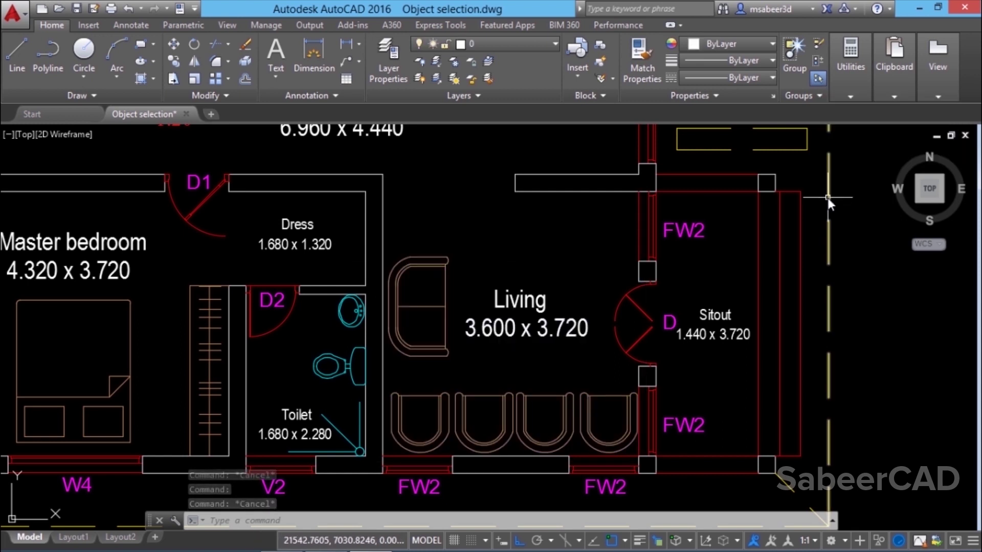
{"action": "left_click", "coordinate": [818, 80]}
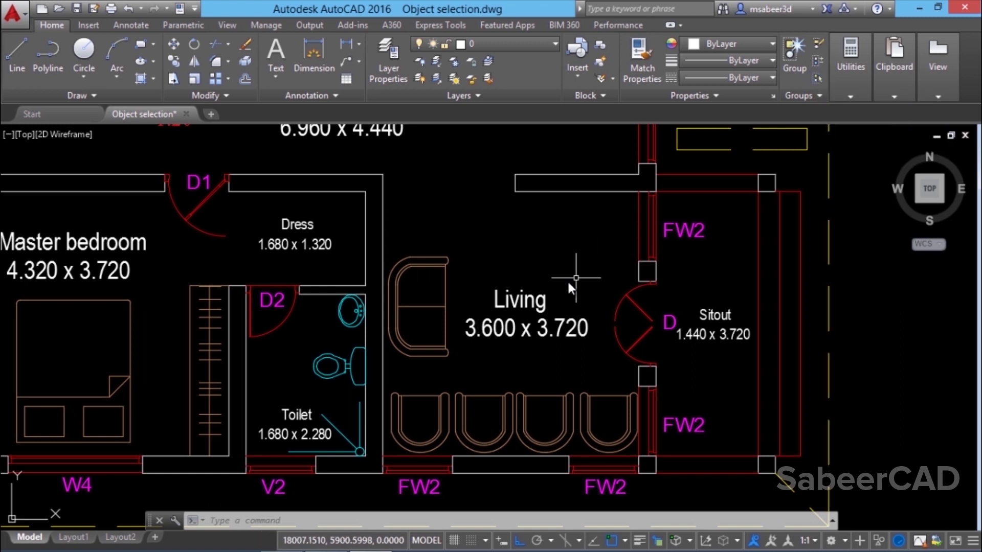
{"action": "left_click", "coordinate": [432, 351]}
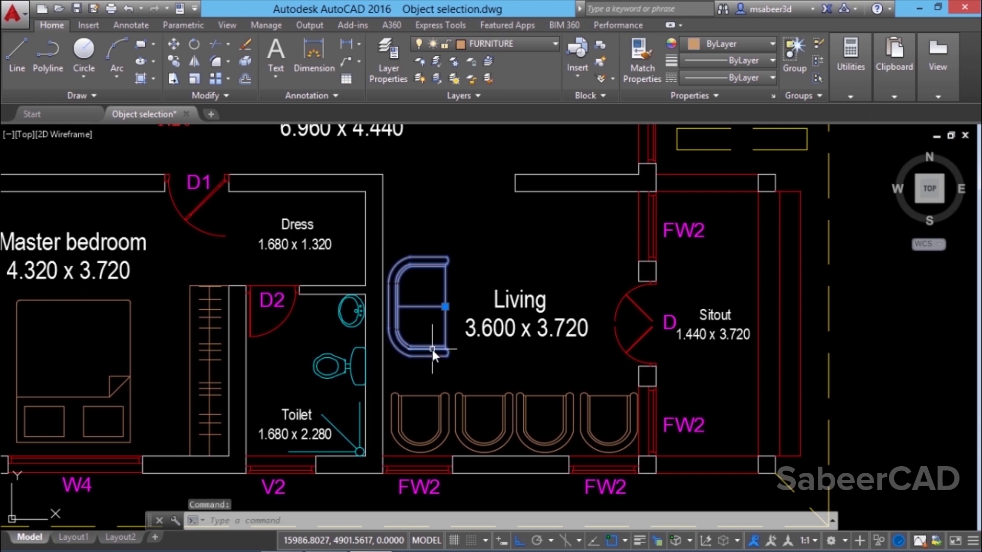
{"action": "key", "text": "Escape"}
{"action": "left_click", "coordinate": [428, 398]}
{"action": "key", "text": "Escape"}
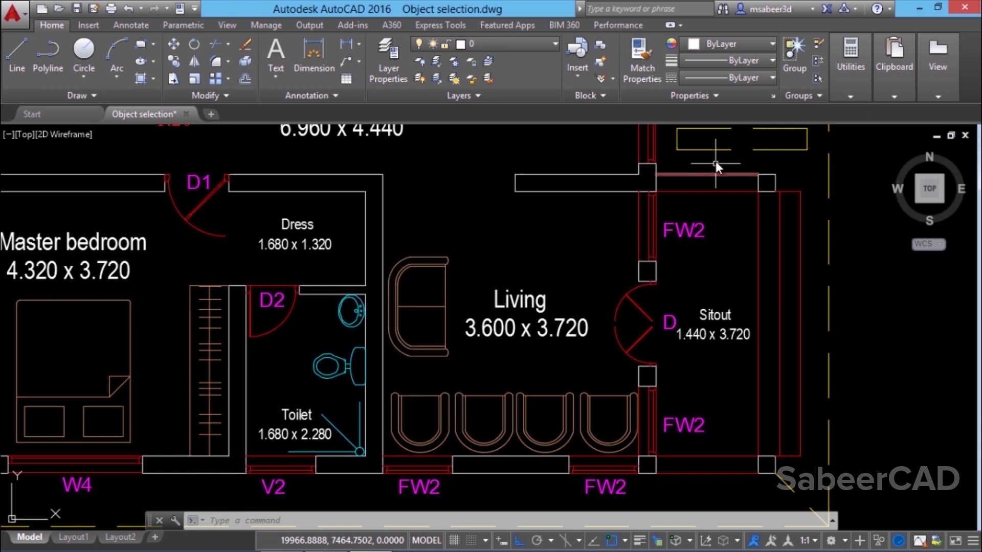
- Re-enable group selection to test the whole-group pick, then disable it again for separate sofa and chair picks
{"action": "left_click", "coordinate": [833, 76]}
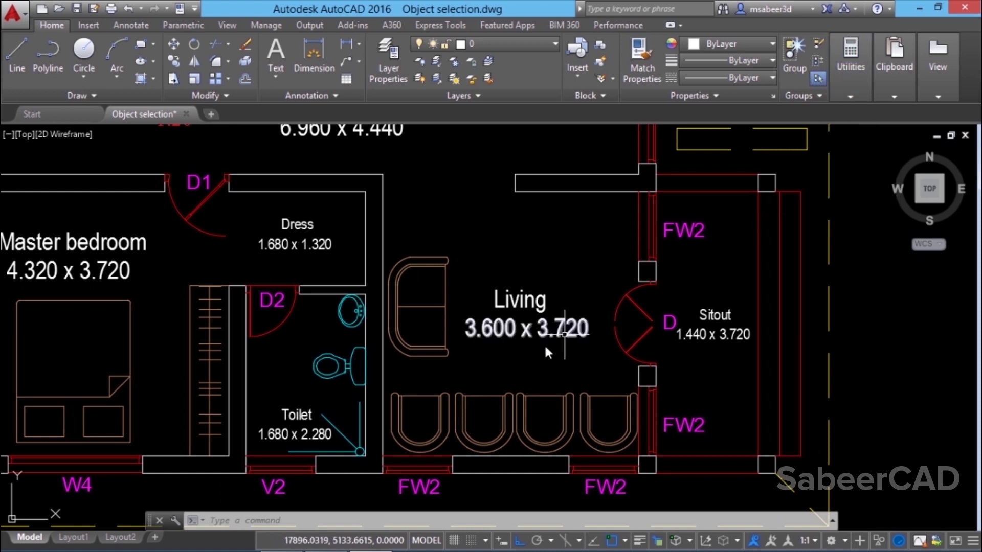
{"action": "left_click", "coordinate": [441, 348]}
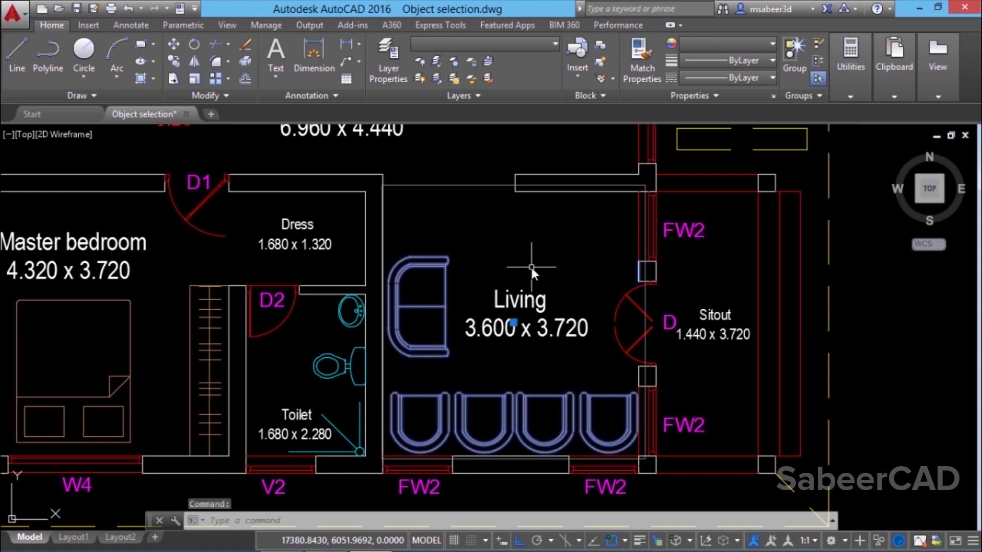
{"action": "key", "text": "Escape"}
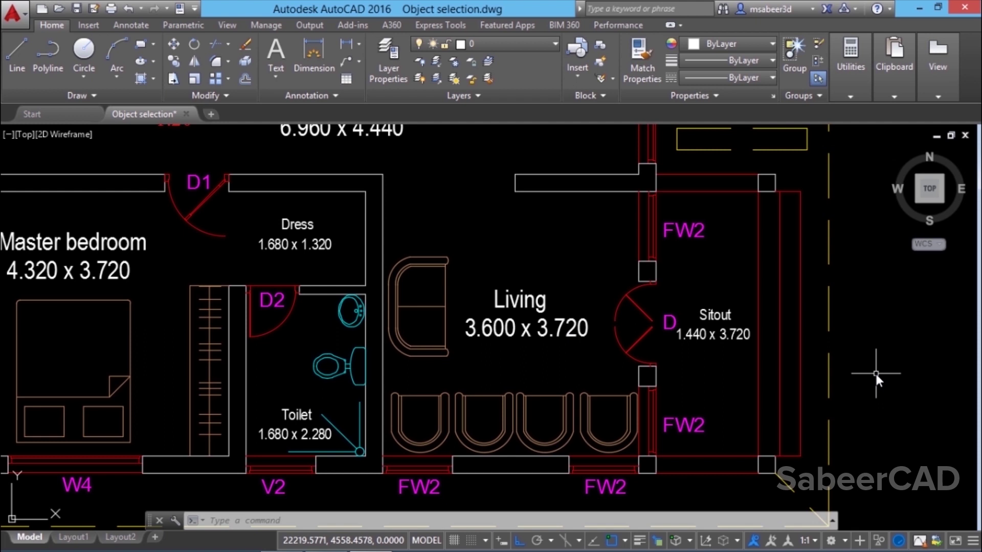
{"action": "left_click", "coordinate": [816, 79]}
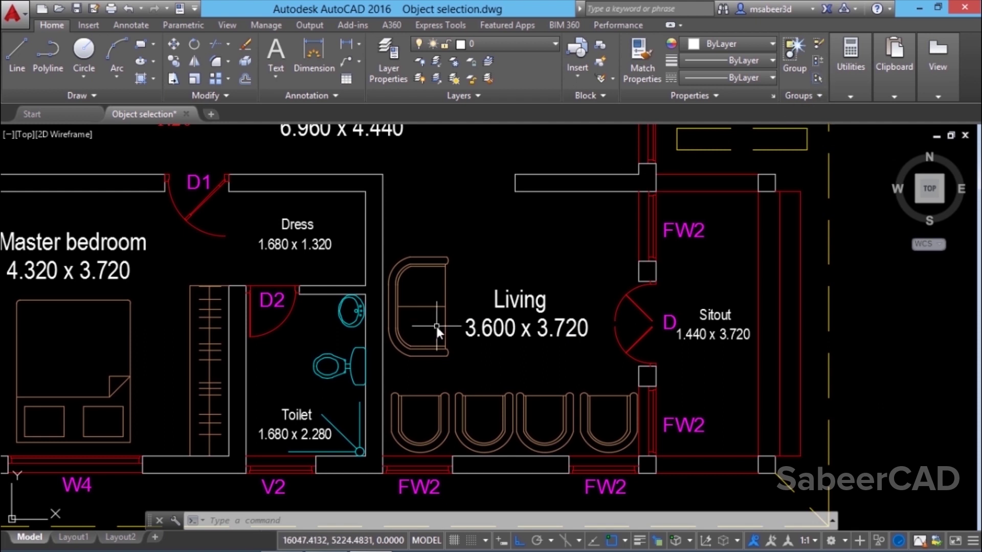
{"action": "left_click", "coordinate": [434, 309]}
{"action": "left_click", "coordinate": [423, 396]}
{"action": "key", "text": "Escape"}
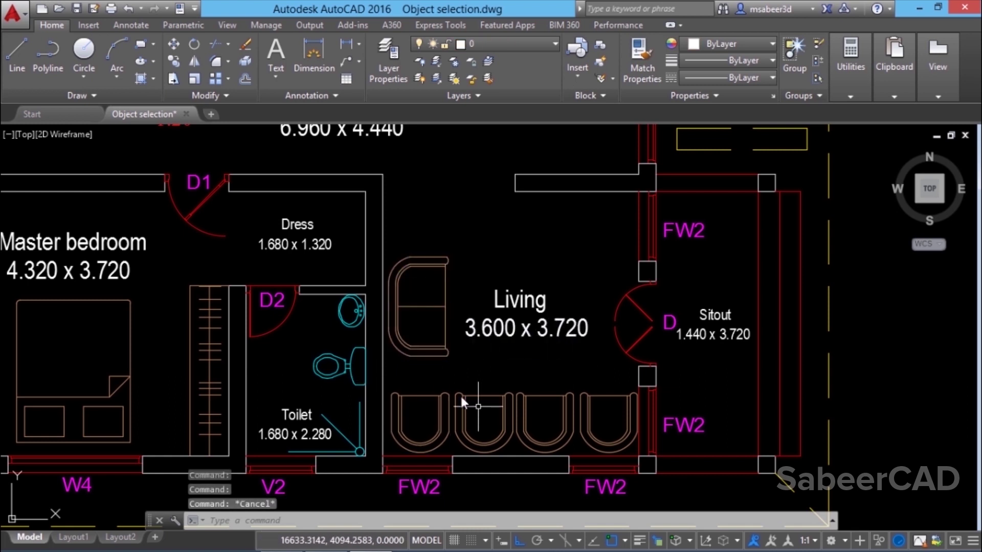
{"action": "left_click", "coordinate": [169, 51]}
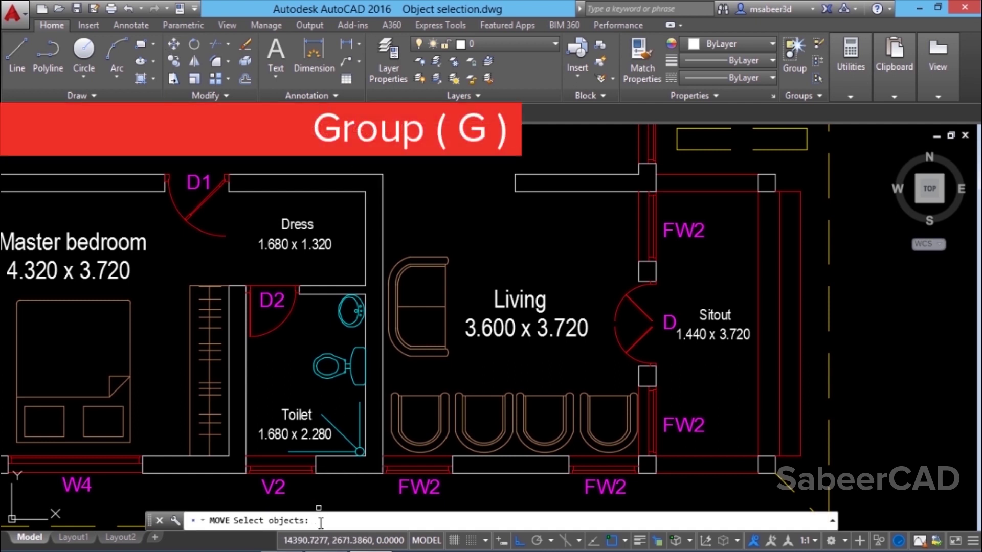
{"action": "type", "text": "G"}
{"action": "key", "text": "Return"}
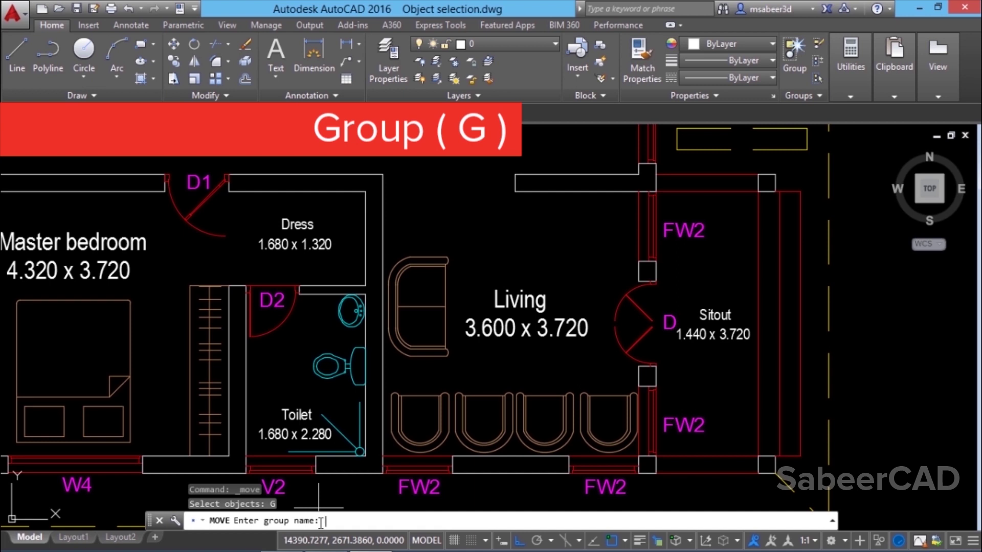
{"action": "type", "text": "CHAIRS"}
{"action": "key", "text": "Return"}
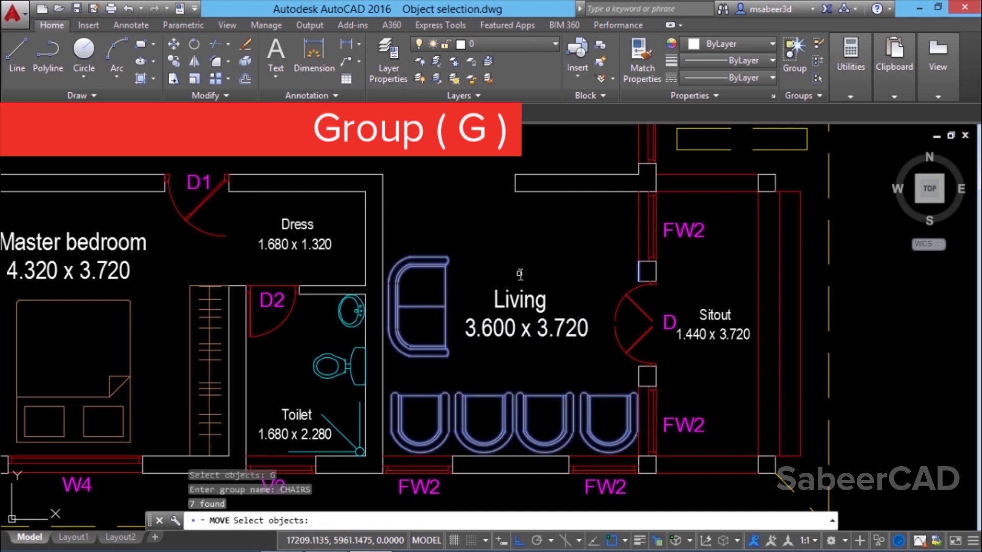
{"action": "key", "text": "Return"}
{"action": "left_click", "coordinate": [480, 365]}
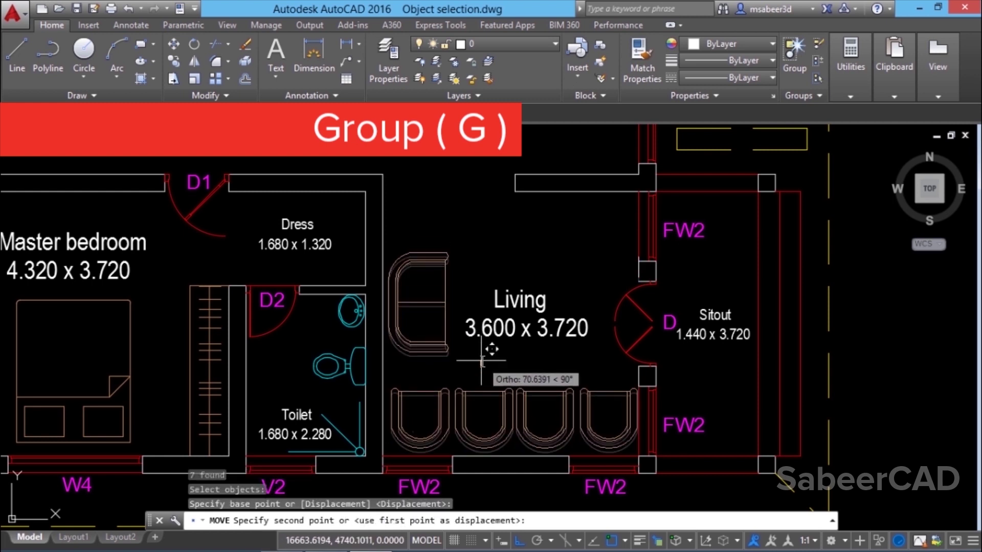
{"action": "key", "text": "Escape"}
{"action": "left_click", "coordinate": [783, 364]}
{"action": "key", "text": "Escape"}
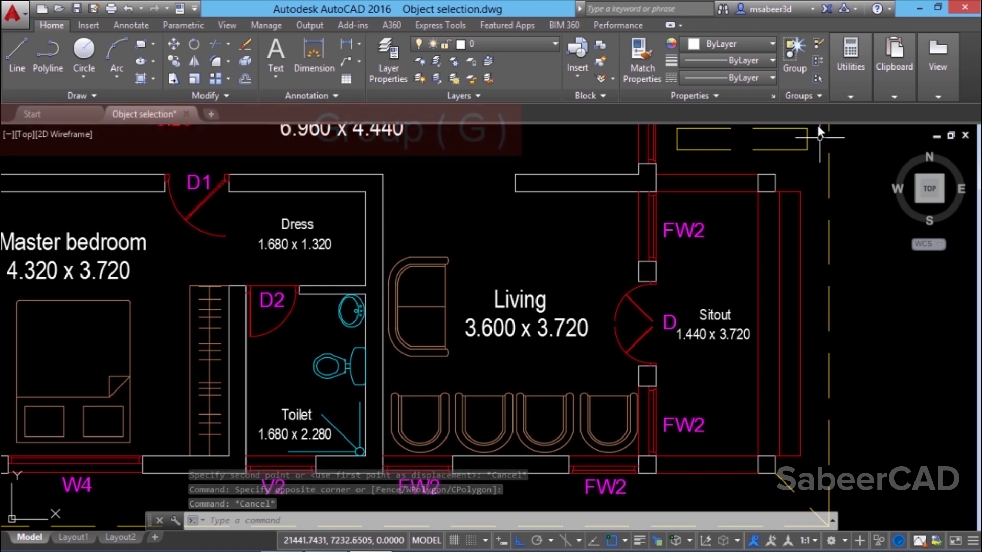
- Toggle group selection and ungroup CHAIRS by picking the Living room chairs
{"action": "left_click", "coordinate": [816, 81]}
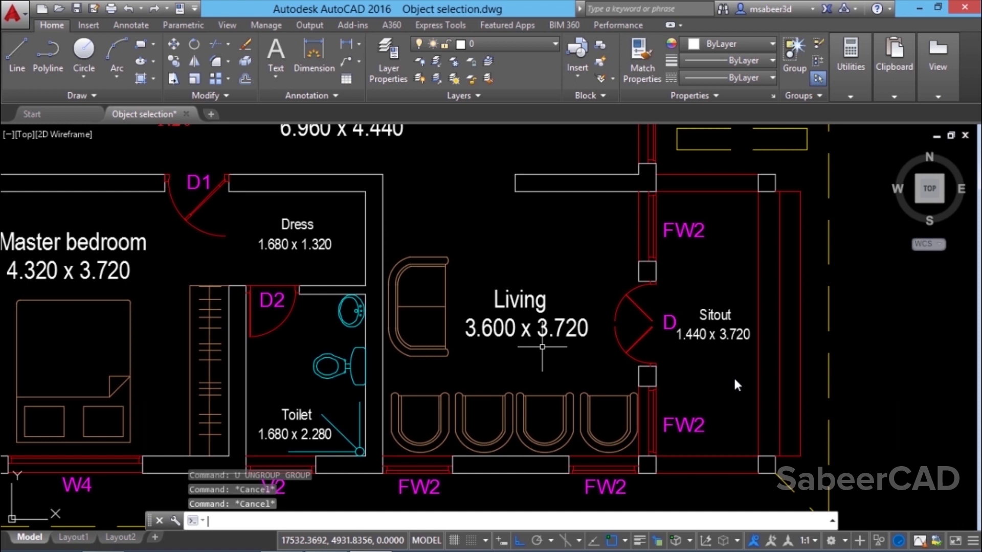
{"action": "left_click", "coordinate": [817, 44]}
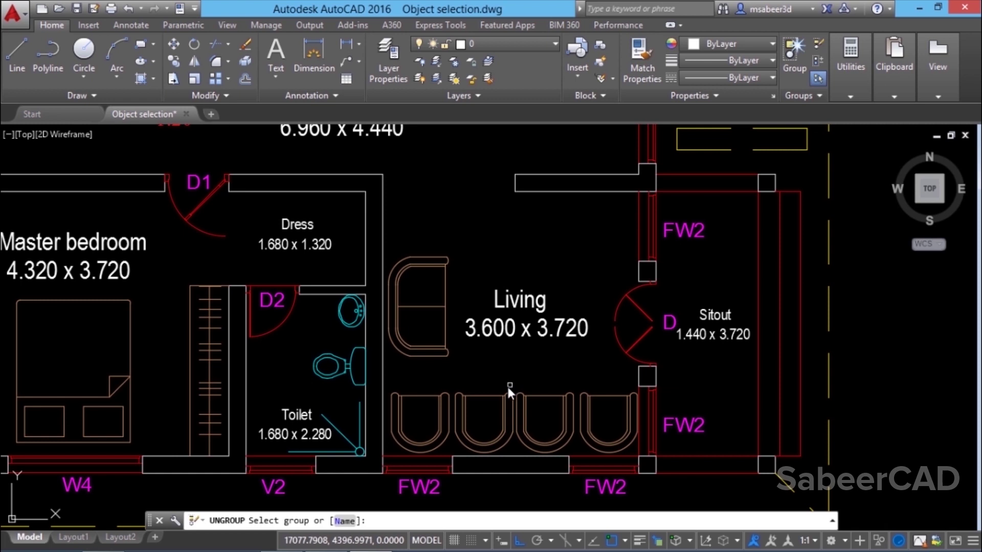
{"action": "left_click", "coordinate": [480, 394]}
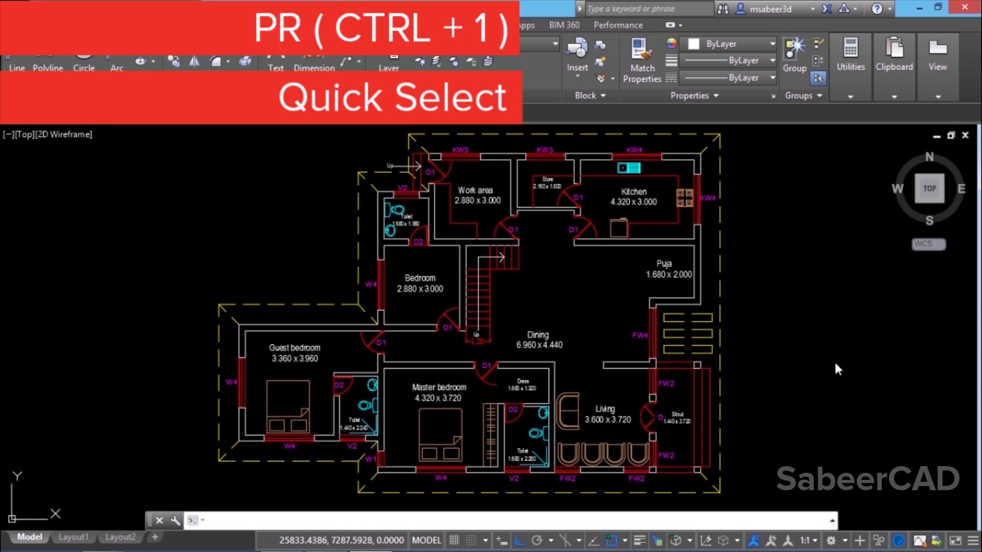
- Open the Properties palette and launch Quick Select
{"action": "type", "text": "R"}
{"action": "key", "text": "Return"}
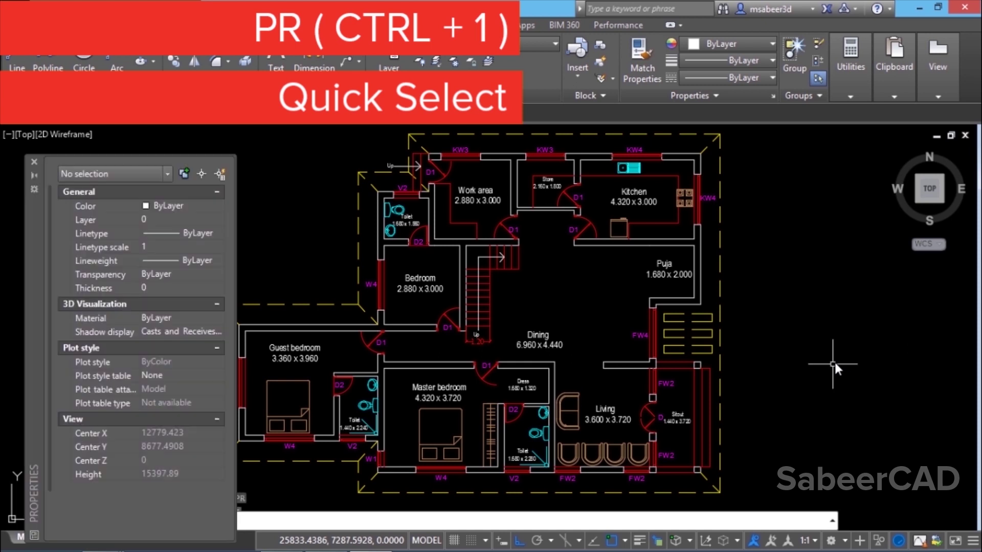
{"action": "left_click", "coordinate": [34, 162]}
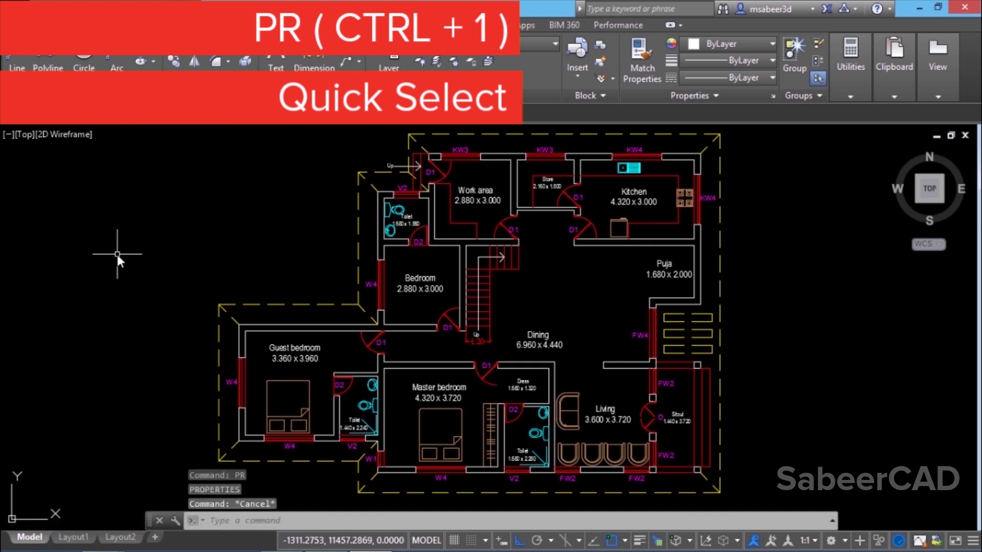
{"action": "key", "text": "ctrl+1"}
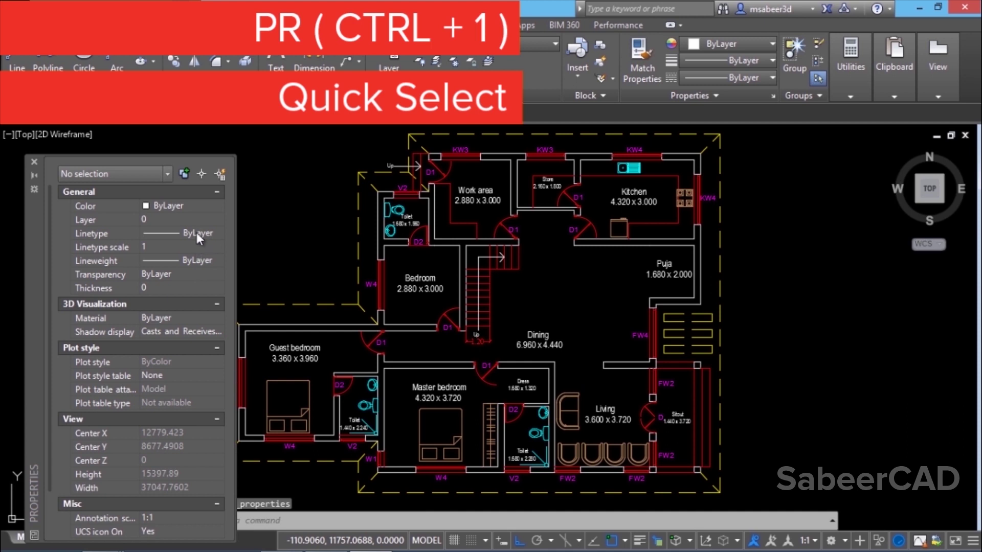
{"action": "left_click", "coordinate": [218, 173]}
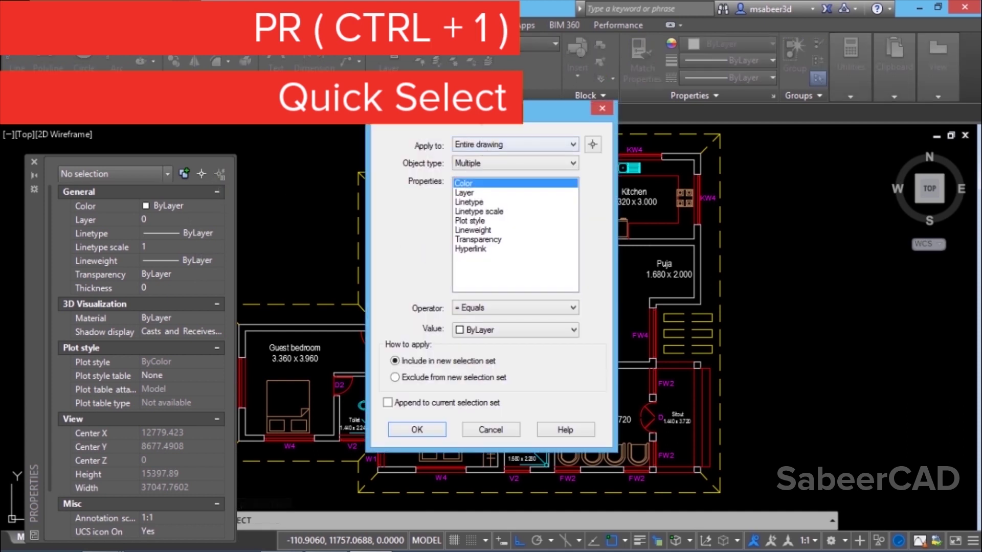
- Window-select the wall objects from Quick Select, reaching 118 objects
{"action": "left_click", "coordinate": [588, 165]}
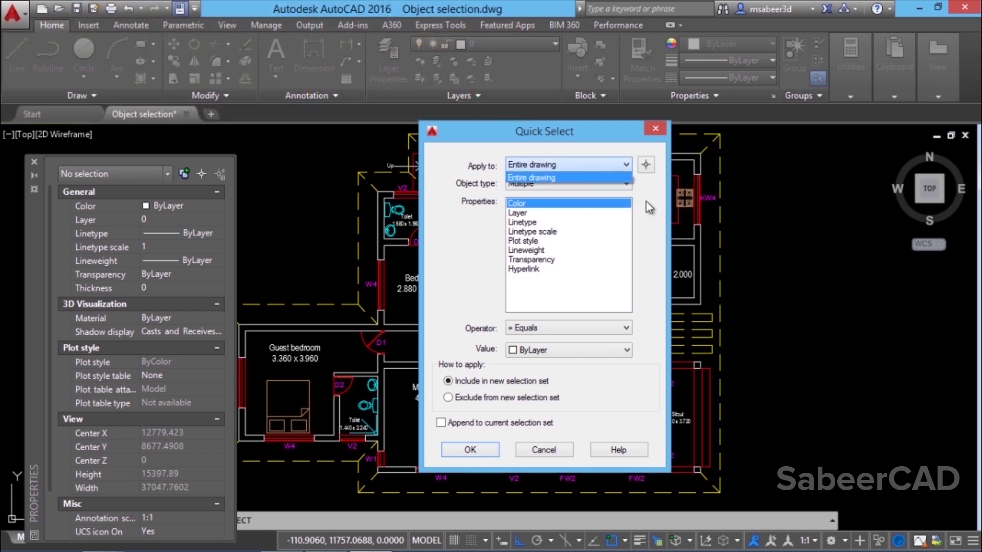
{"action": "left_click", "coordinate": [646, 166]}
{"action": "left_click", "coordinate": [646, 166]}
{"action": "left_click", "coordinate": [645, 166]}
{"action": "left_click", "coordinate": [492, 138]}
{"action": "left_click", "coordinate": [490, 140]}
{"action": "left_click", "coordinate": [468, 143]}
{"action": "left_click", "coordinate": [468, 142]}
{"action": "left_click", "coordinate": [759, 378]}
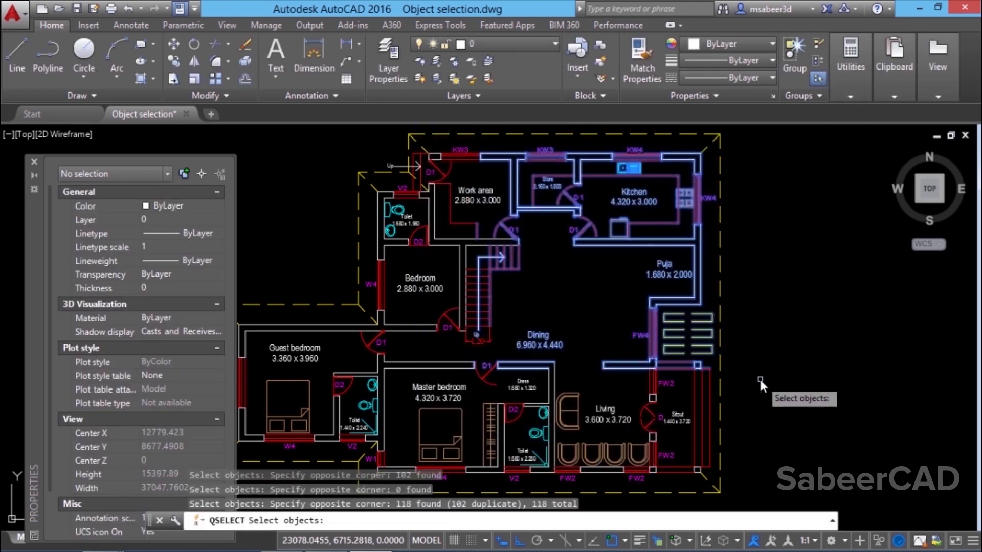
{"action": "left_click", "coordinate": [756, 377]}
{"action": "key", "text": "Return"}
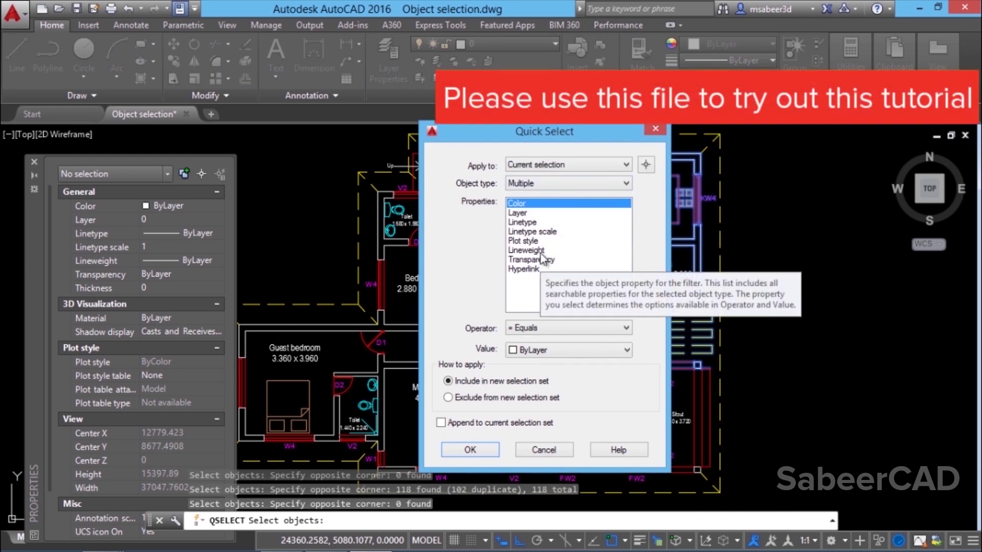
- Set Quick Select to Entire drawing, Object type Line, Property Layer, Value 0
{"action": "left_click", "coordinate": [566, 165]}
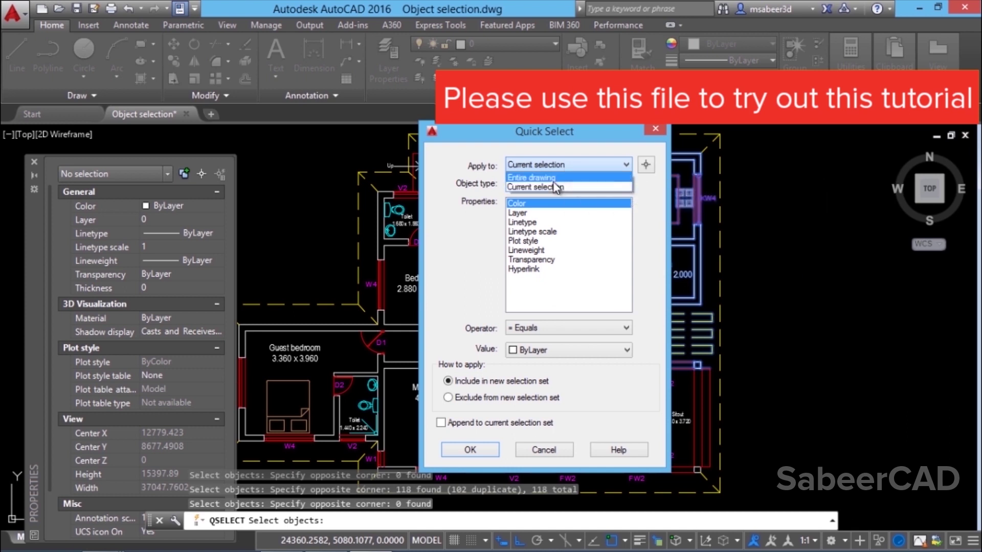
{"action": "left_click", "coordinate": [553, 178]}
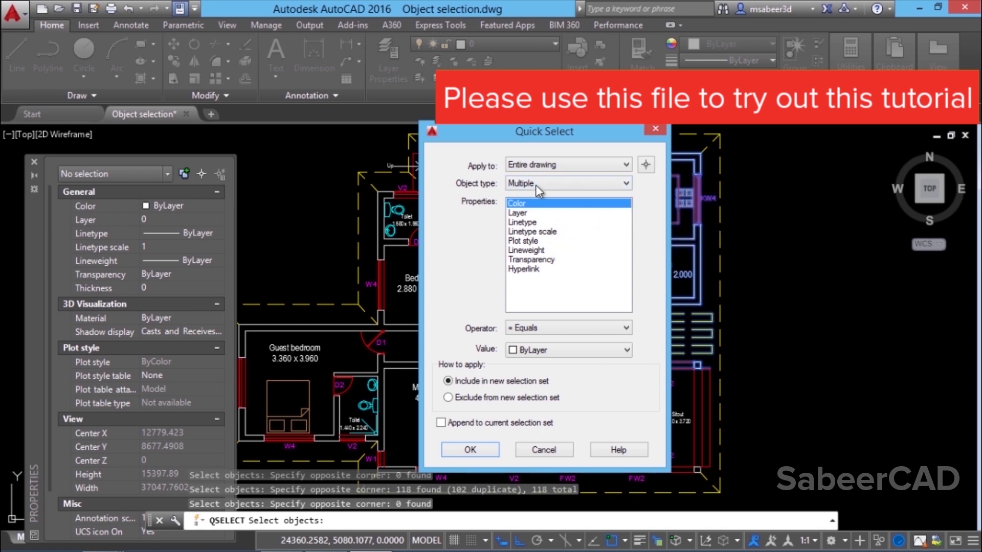
{"action": "left_click", "coordinate": [558, 184]}
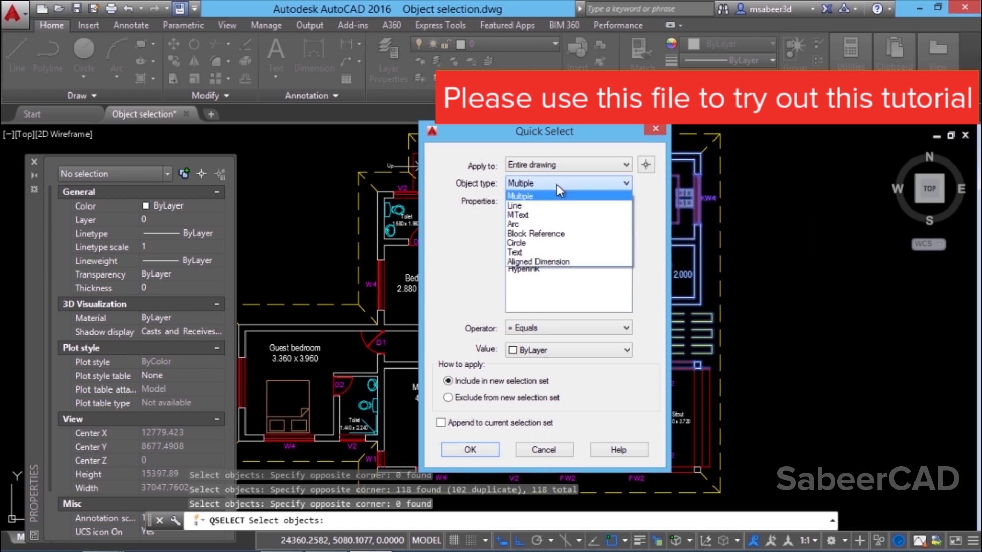
{"action": "left_click", "coordinate": [516, 205]}
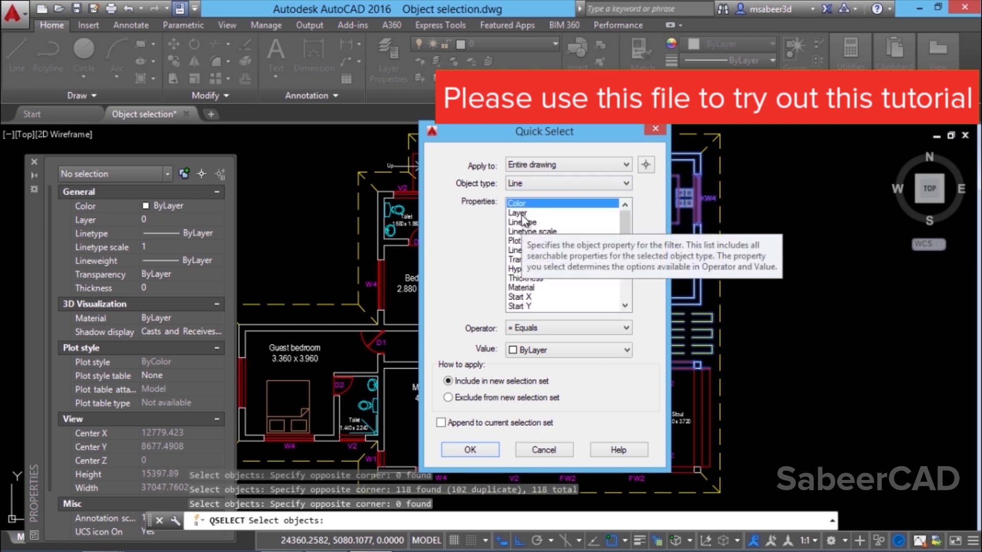
{"action": "left_click", "coordinate": [518, 213]}
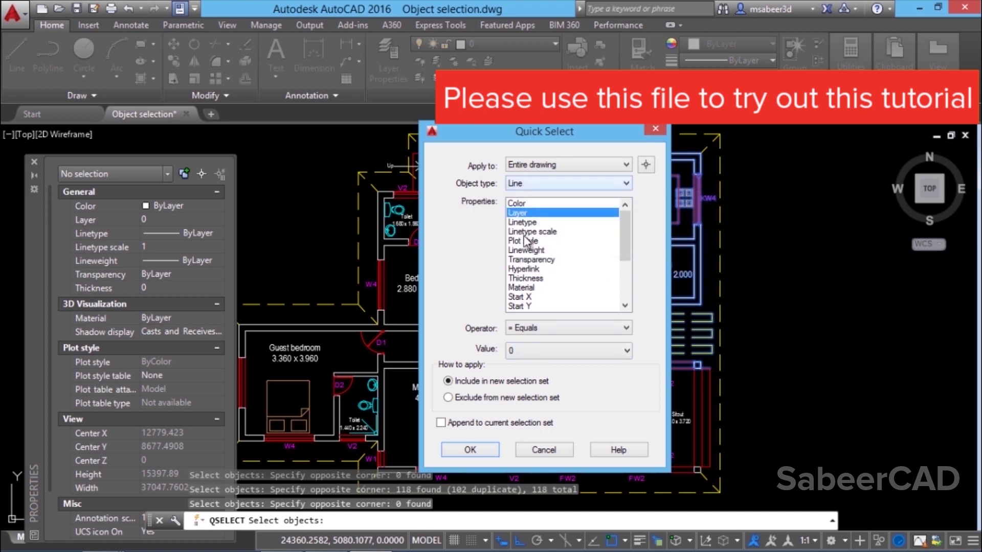
{"action": "left_click", "coordinate": [602, 352]}
{"action": "left_click", "coordinate": [542, 353]}
{"action": "left_click", "coordinate": [542, 352]}
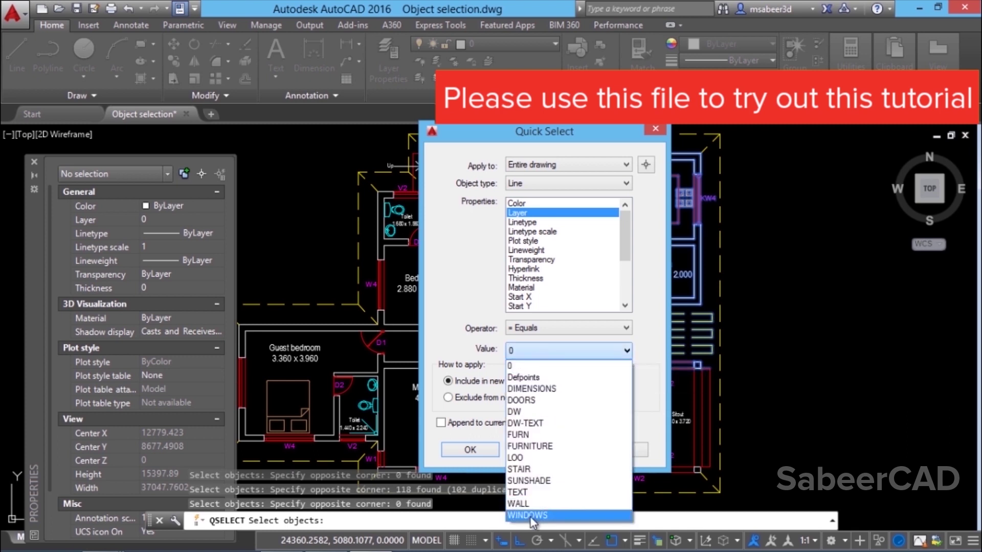
{"action": "left_click", "coordinate": [527, 367]}
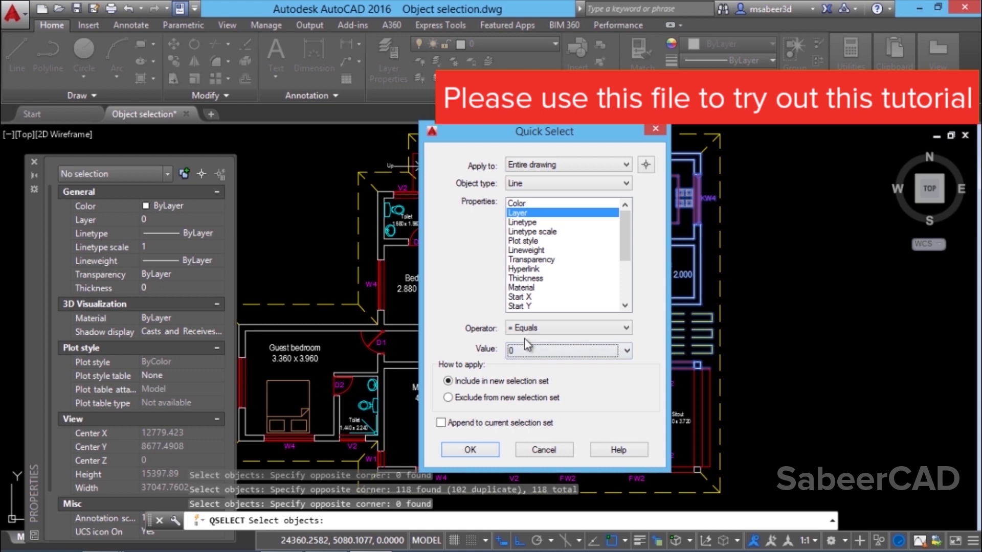
- Select the 162 layer-0 lines via Quick Select and copy them to the right of the plan
{"action": "left_click", "coordinate": [471, 450]}
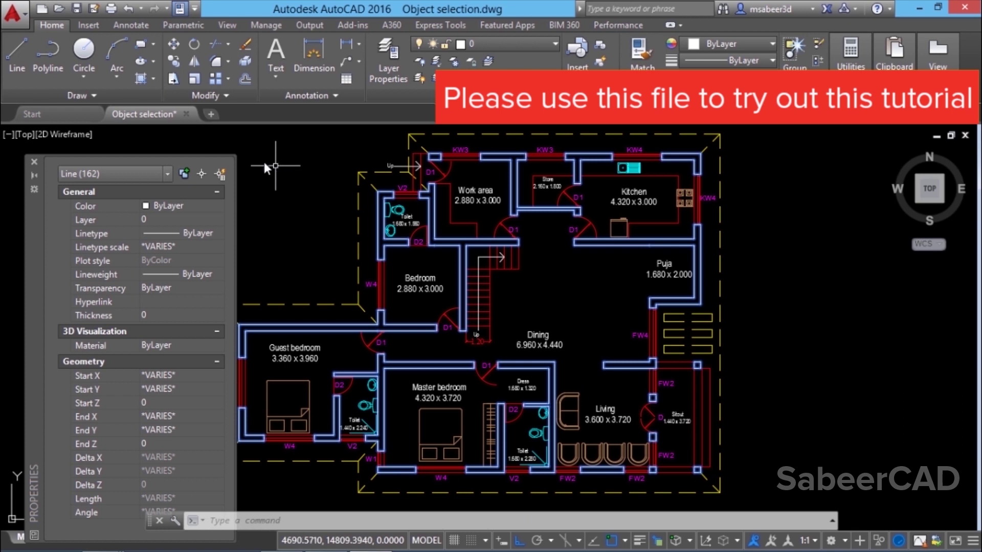
{"action": "left_click", "coordinate": [174, 61]}
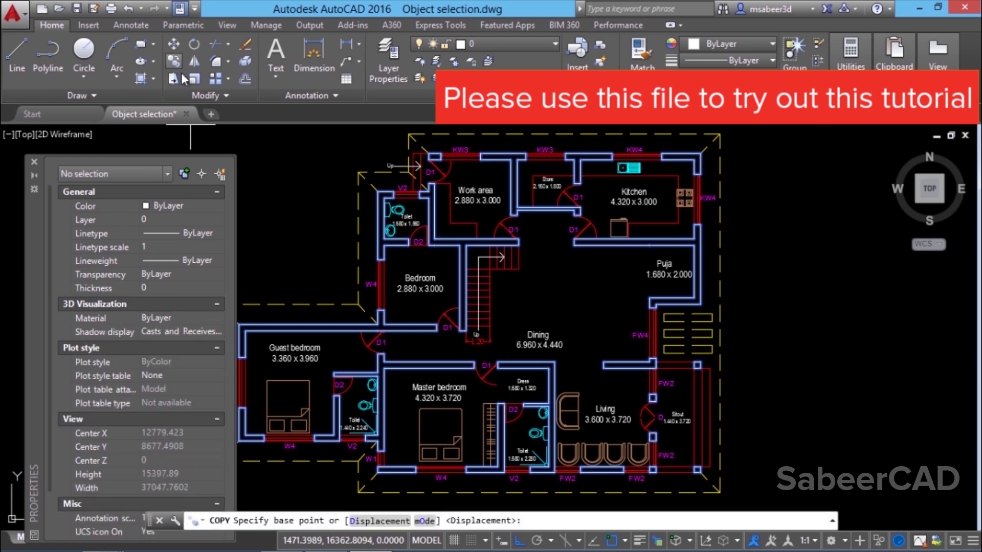
{"action": "left_click", "coordinate": [272, 267]}
{"action": "scroll", "coordinate": [501, 279], "scroll_direction": "down", "scroll_amount": 3}
{"action": "scroll", "coordinate": [609, 269], "scroll_direction": "up", "scroll_amount": 2}
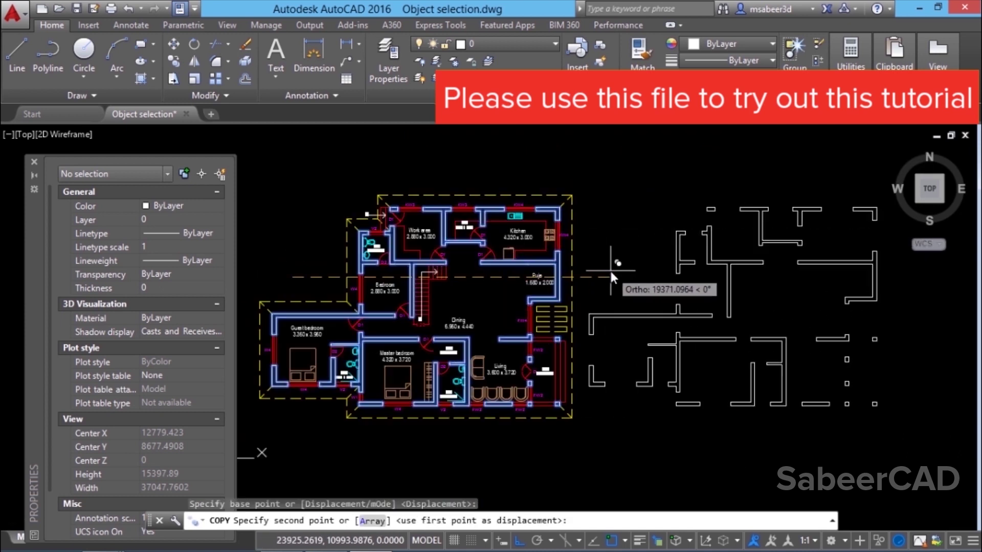
{"action": "left_click", "coordinate": [618, 289]}
{"action": "key", "text": "Escape"}
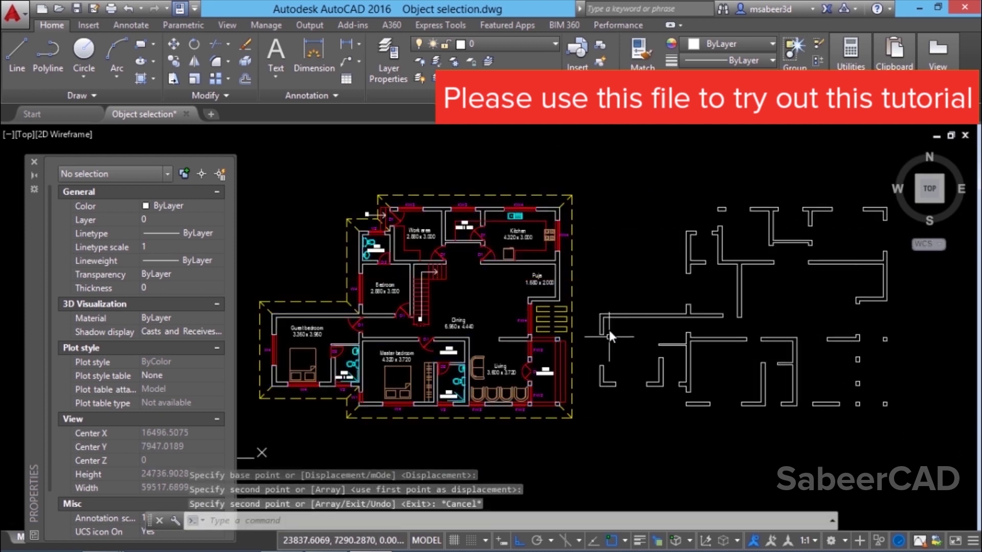